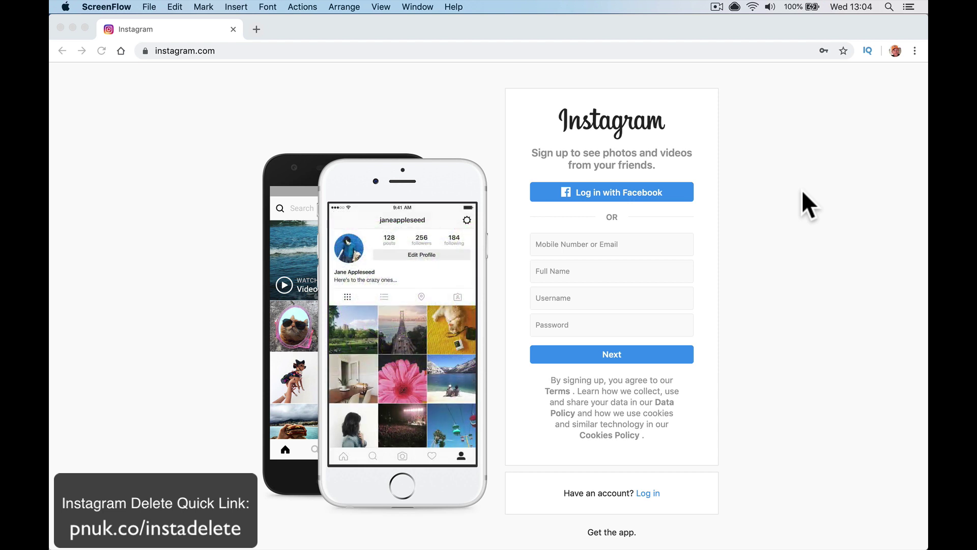
Step: Enter the email address and full name in the Instagram sign-up form
left_click(851, 7)
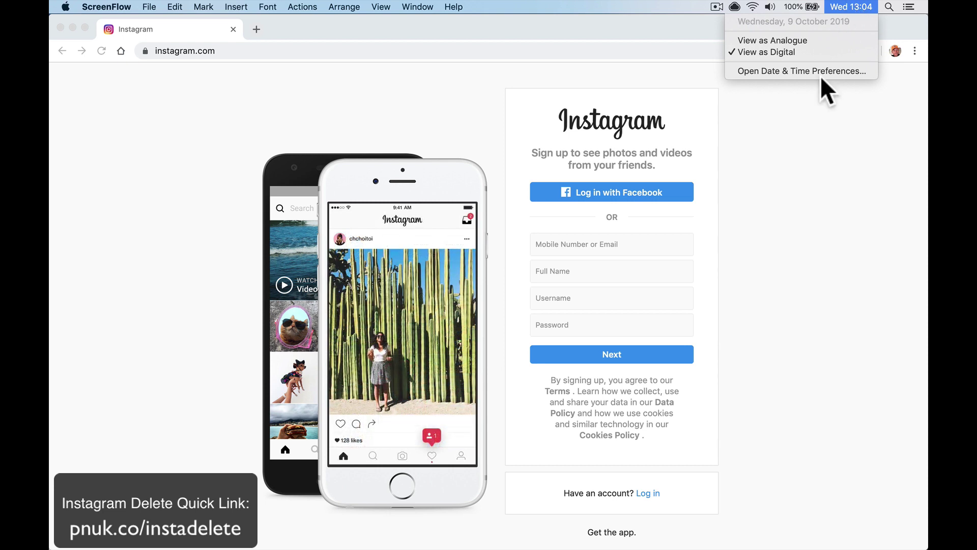
left_click(805, 173)
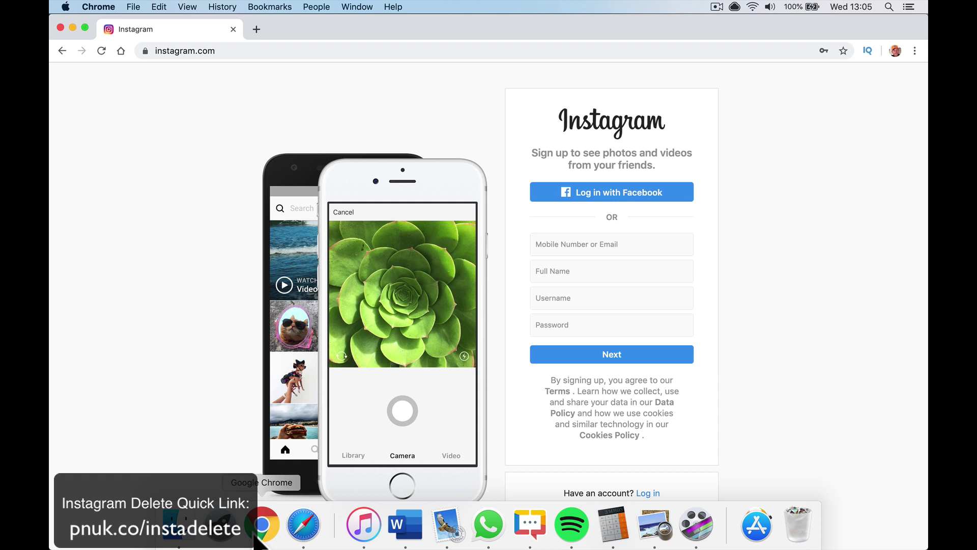
scroll(289, 368, "down", 2)
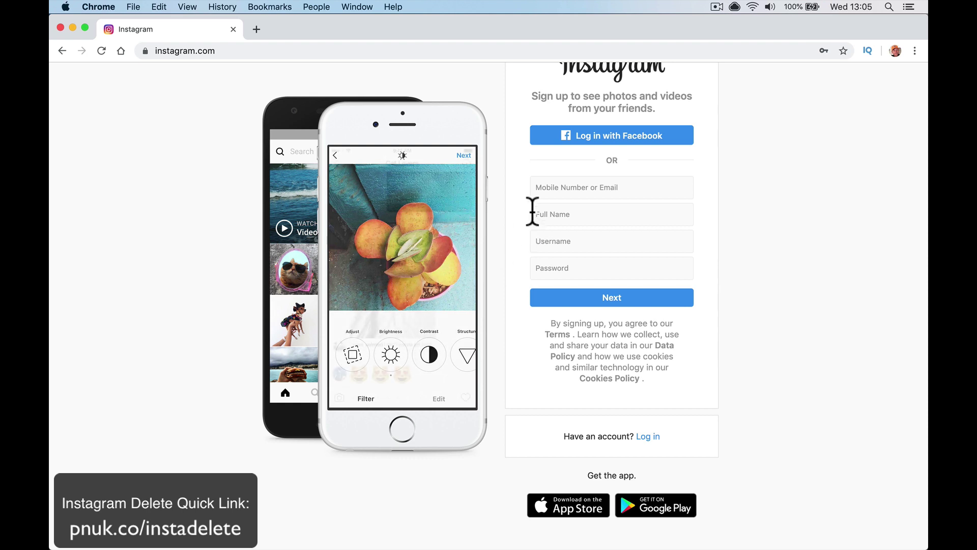
left_click(546, 197)
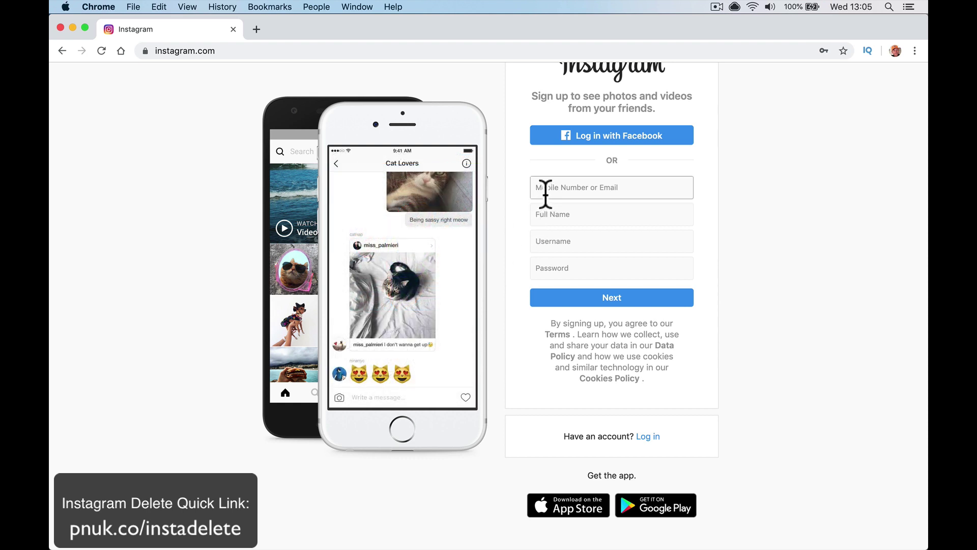
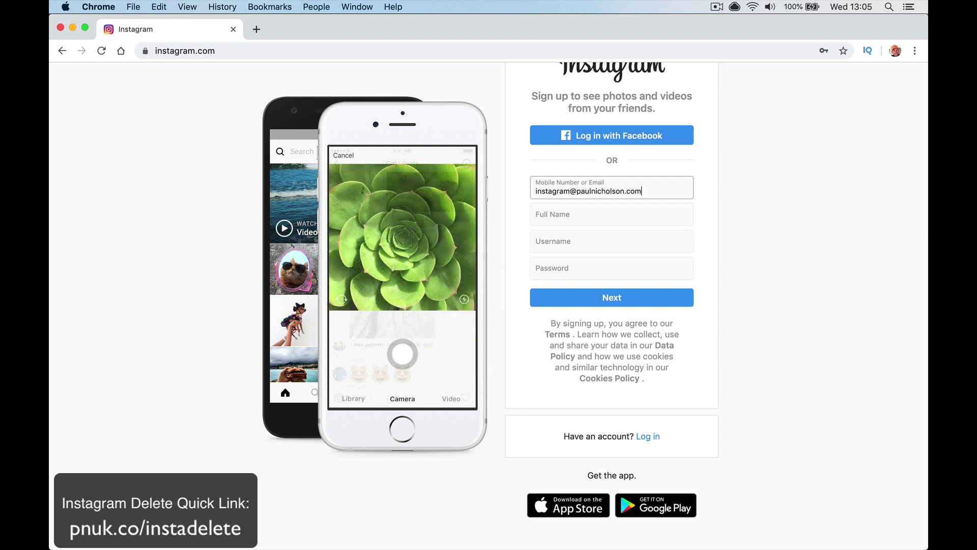
key("Tab")
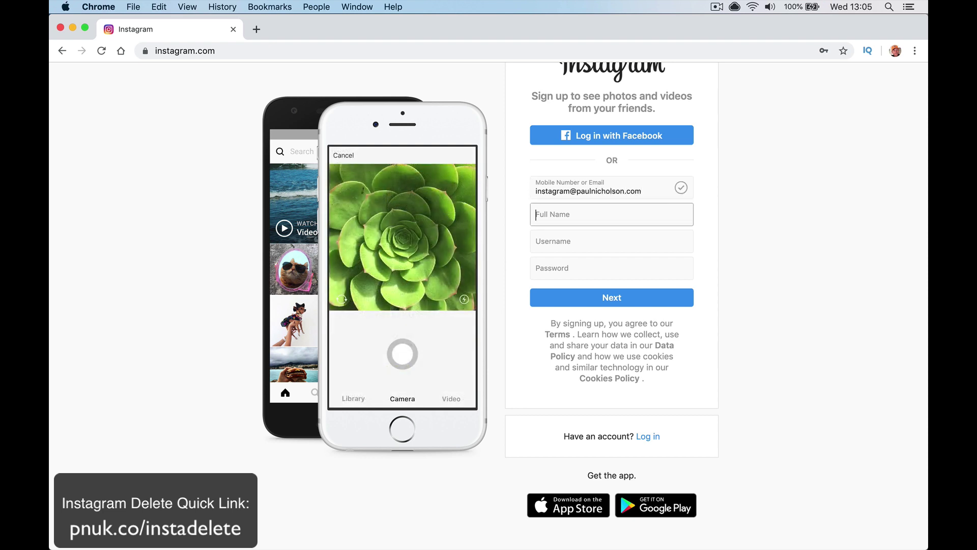
type("I")
key("BackSpace")
type("Pa")
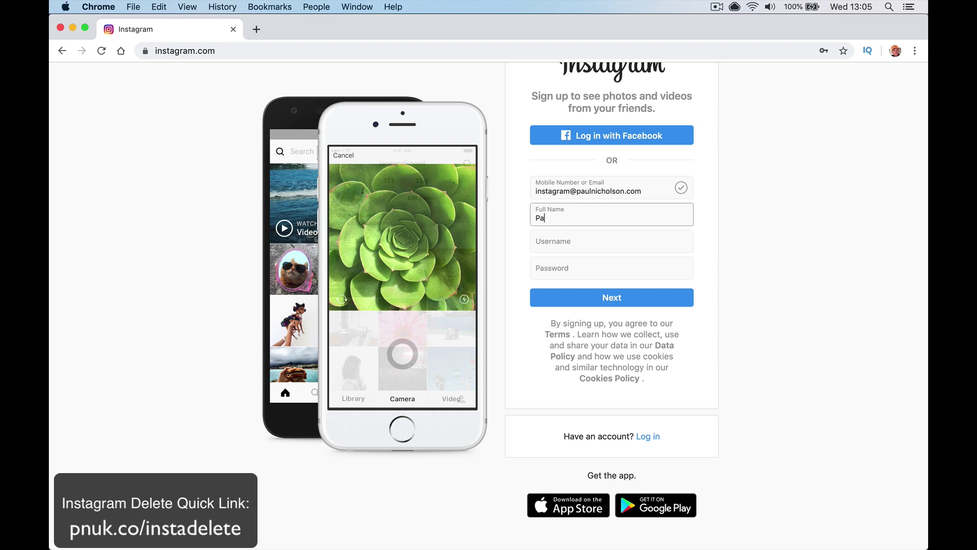
type("ul")
type(" Dele")
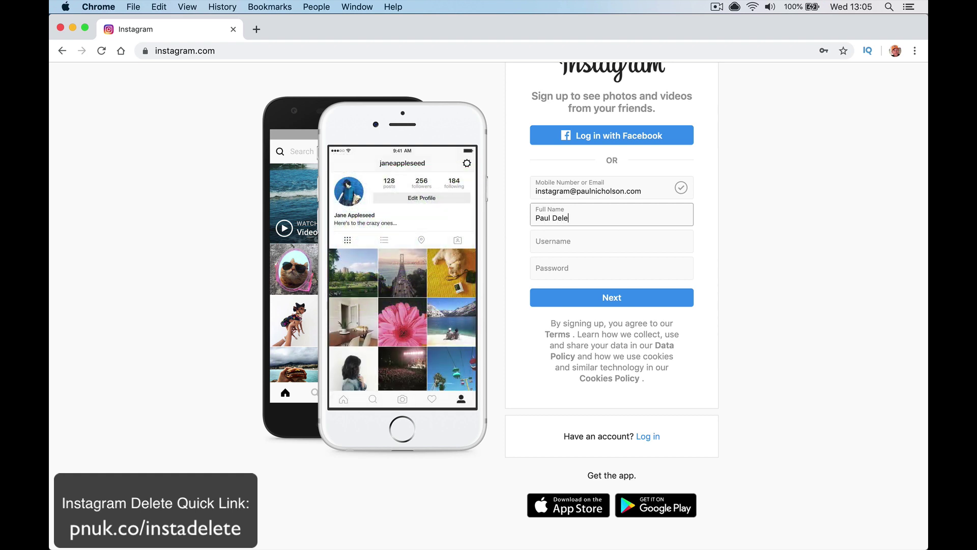
type("te")
key("Tab")
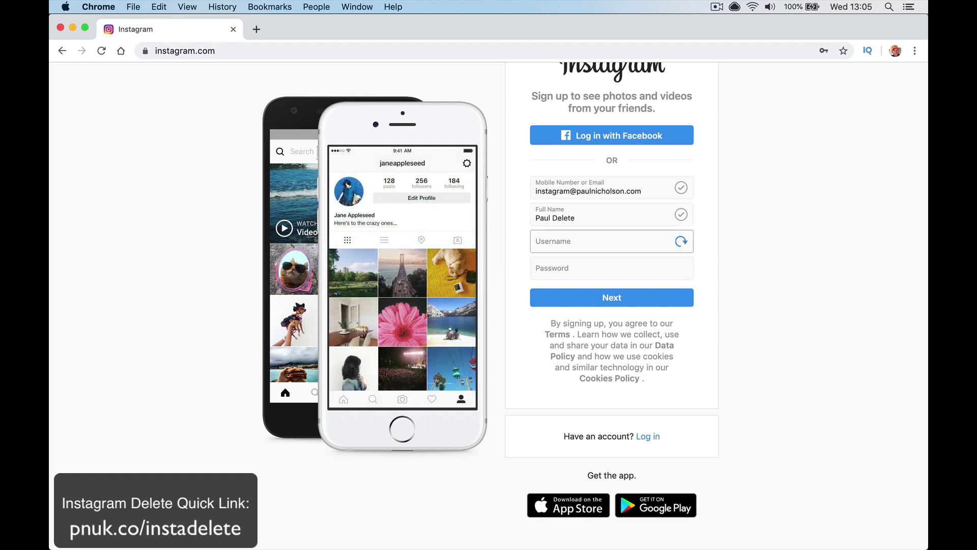
type("paul")
Step: Take a suggested available username, enter the password, and submit the sign-up form
key("Tab")
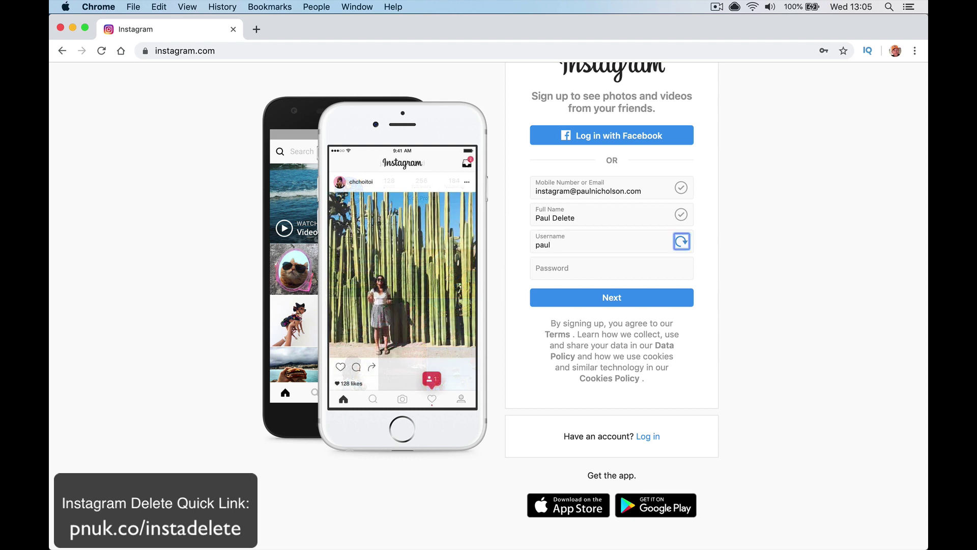
left_click(681, 242)
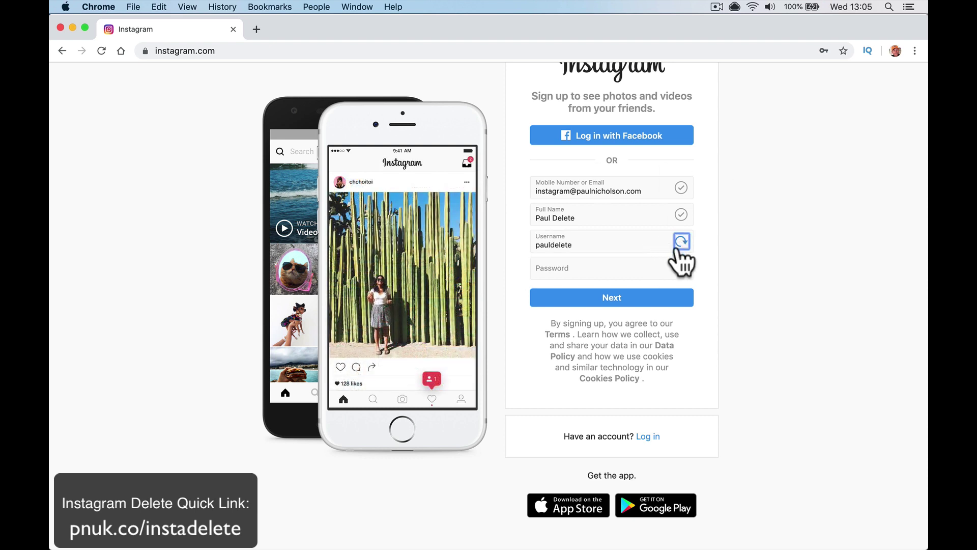
left_click(618, 266)
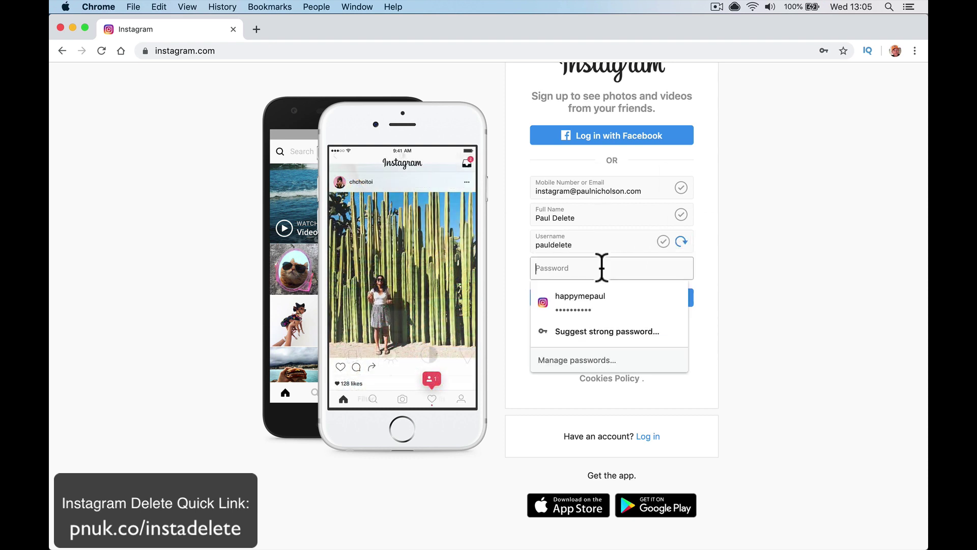
left_click(632, 273)
left_click(597, 269)
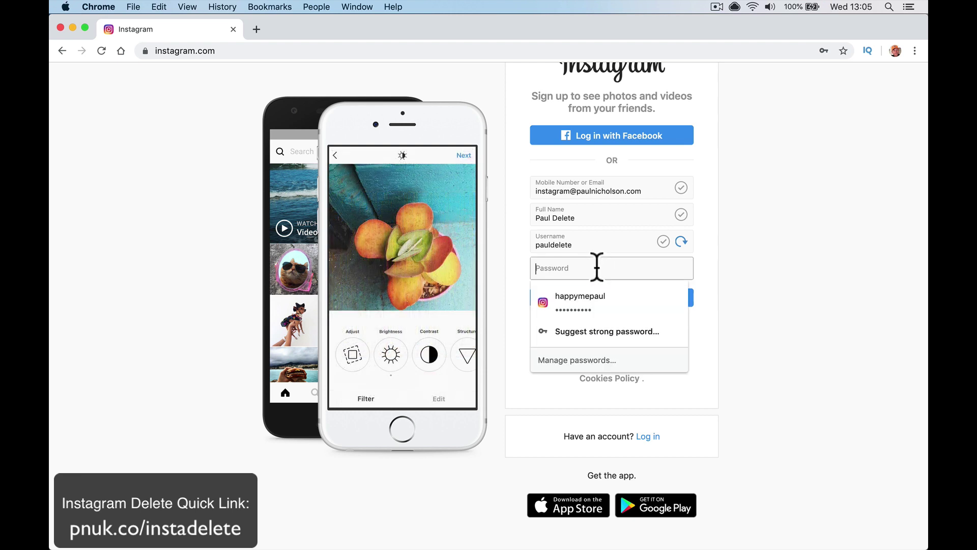
left_click(598, 270)
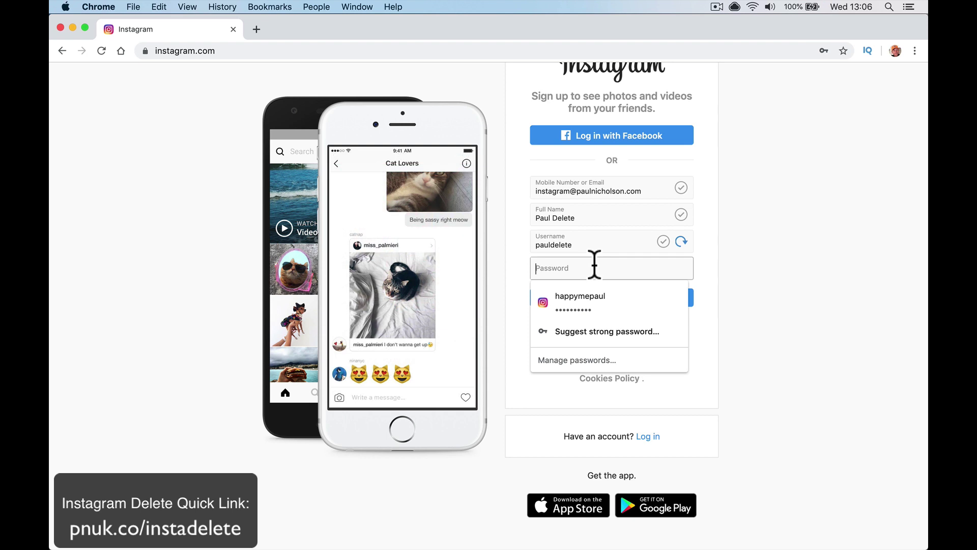
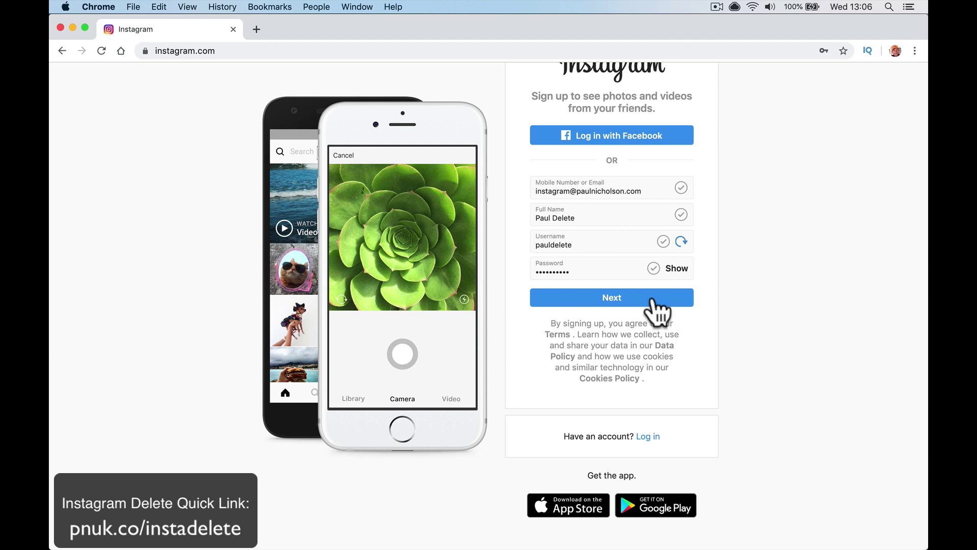
left_click(653, 298)
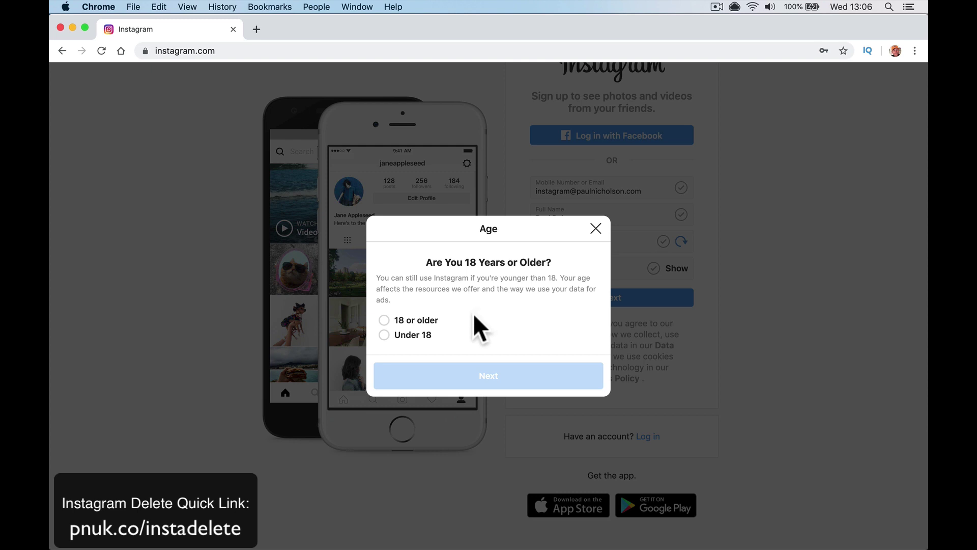
Step: Answer 18 or older to create the account, and decline saving the password
left_click(431, 320)
left_click(468, 374)
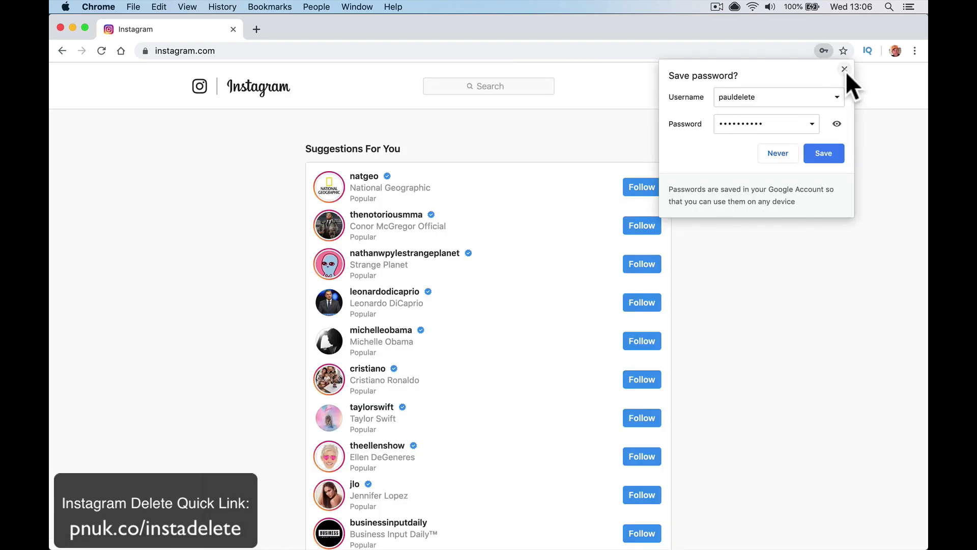
left_click(844, 69)
scroll(597, 345, "down", 5)
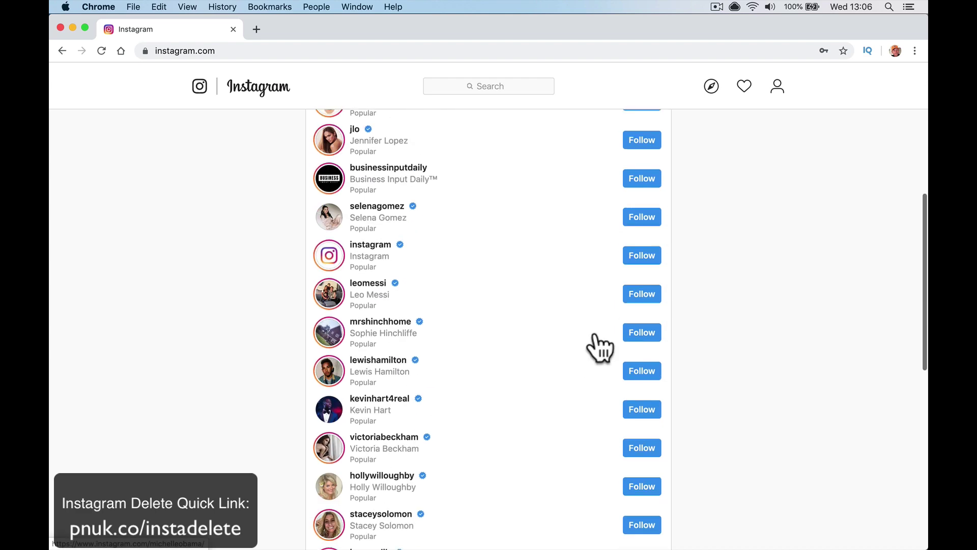
scroll(598, 345, "down", 3)
scroll(598, 345, "down", 3)
scroll(597, 333, "up", 2)
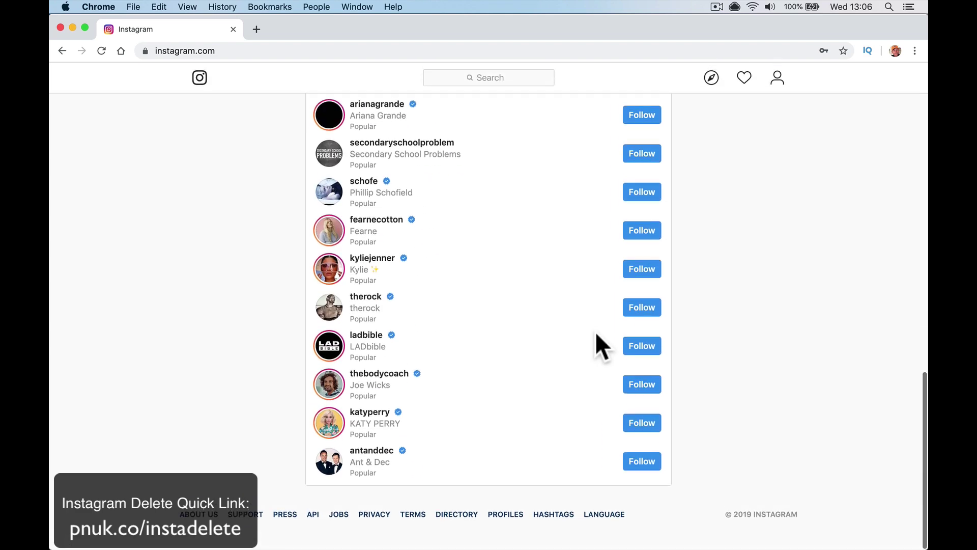
scroll(596, 333, "up", 5)
scroll(596, 334, "up", 10)
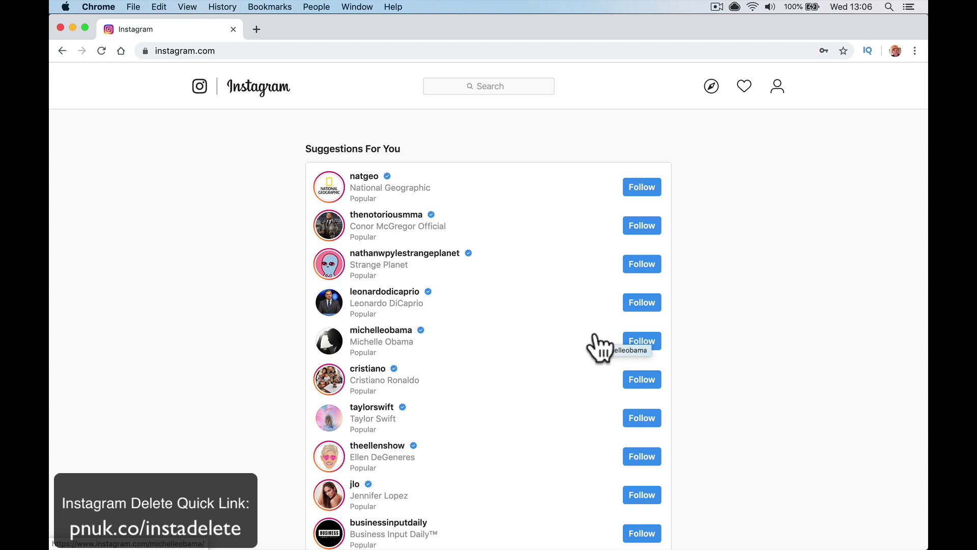
Step: Follow National Geographic, finish the suggestions, and open the new profile page
left_click(644, 187)
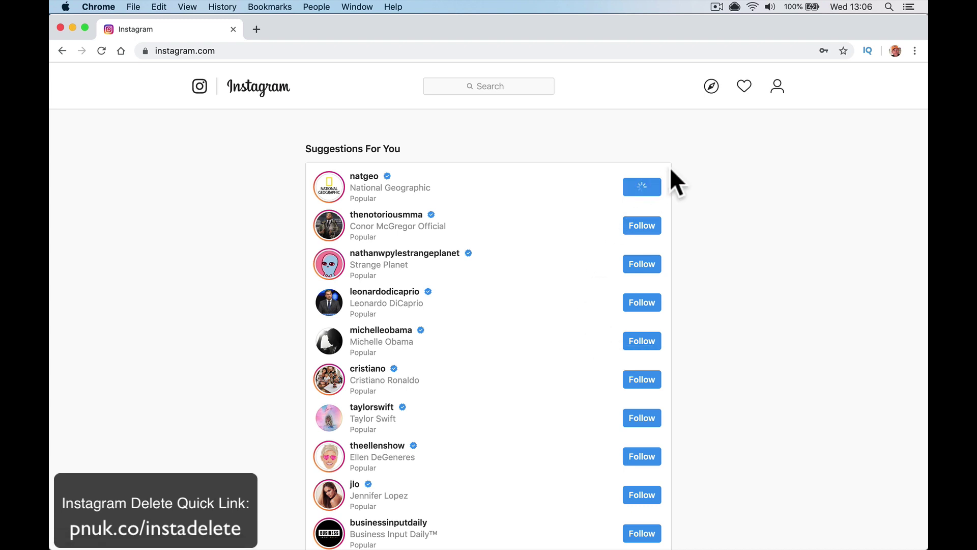
scroll(748, 244, "down", 10)
scroll(686, 412, "down", 3)
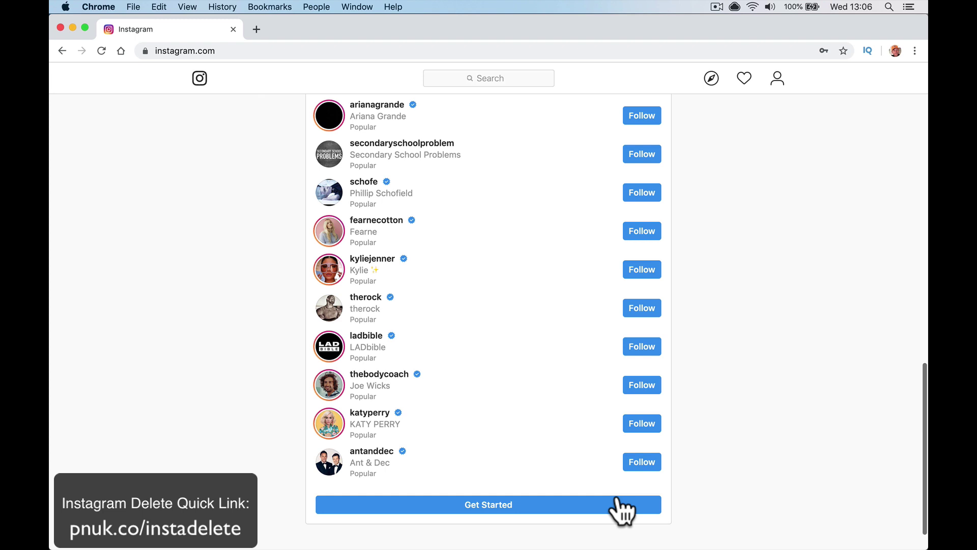
left_click(565, 505)
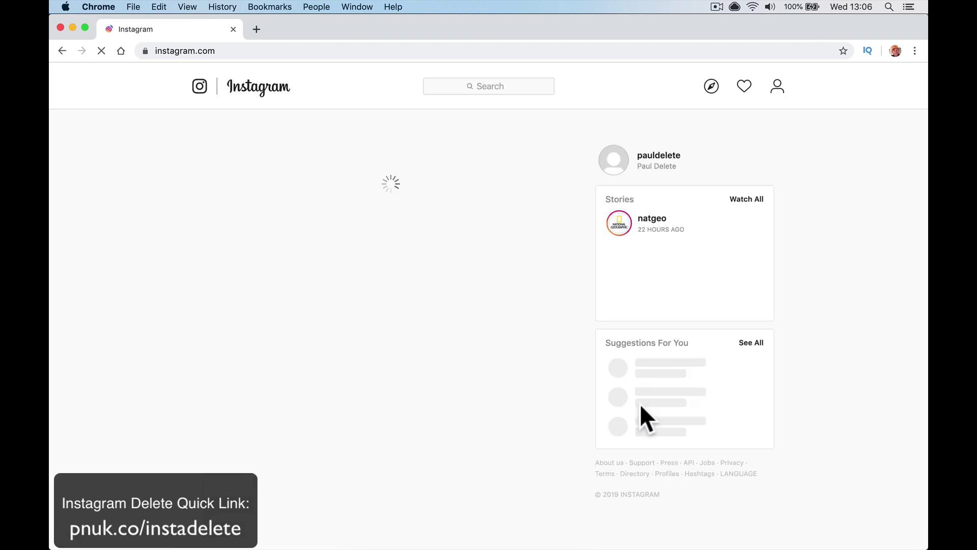
left_click(651, 160)
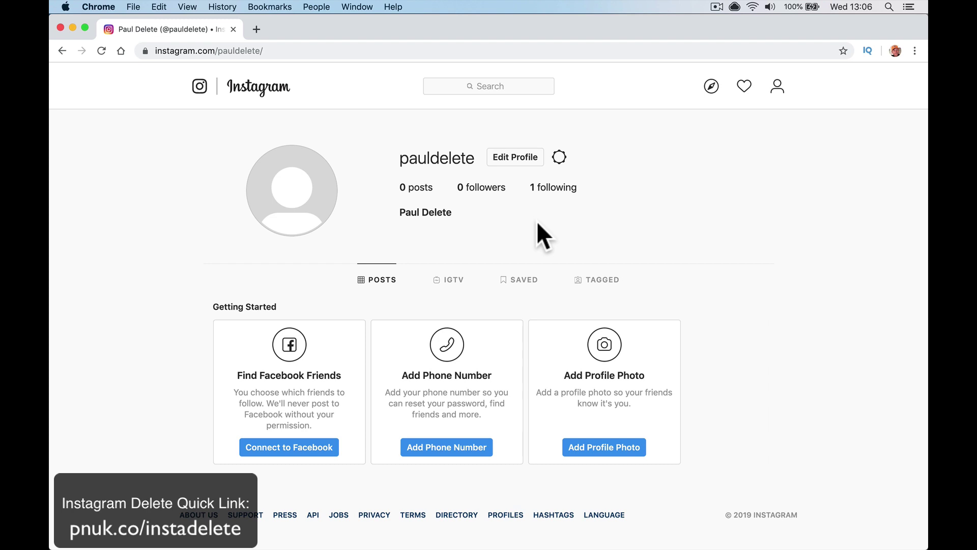
Step: Open the Instagram welcome email in Mail and confirm the email address
left_click(451, 527)
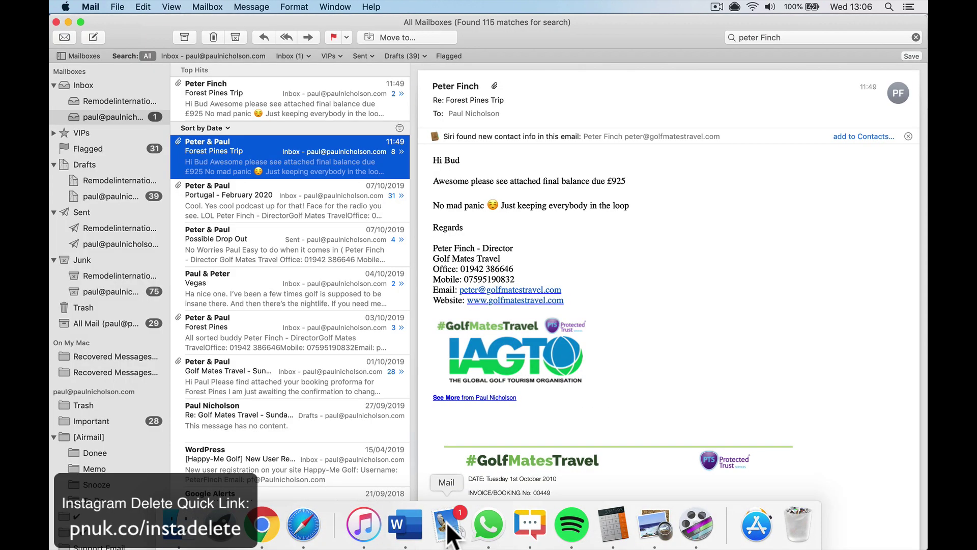
left_click(115, 101)
left_click(150, 117)
left_click(221, 99)
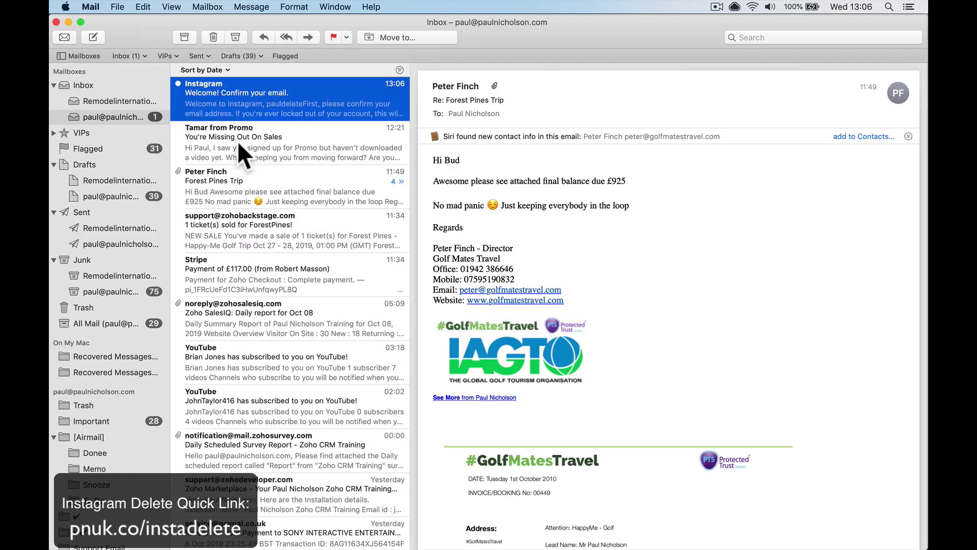
left_click(580, 279)
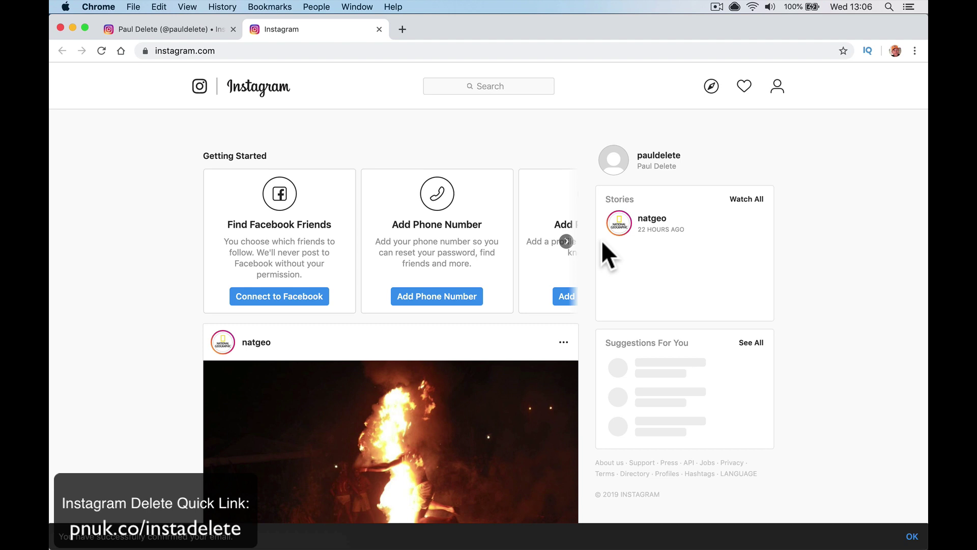
Step: Open the new account's profile page once the confirmation link has loaded
left_click(658, 157)
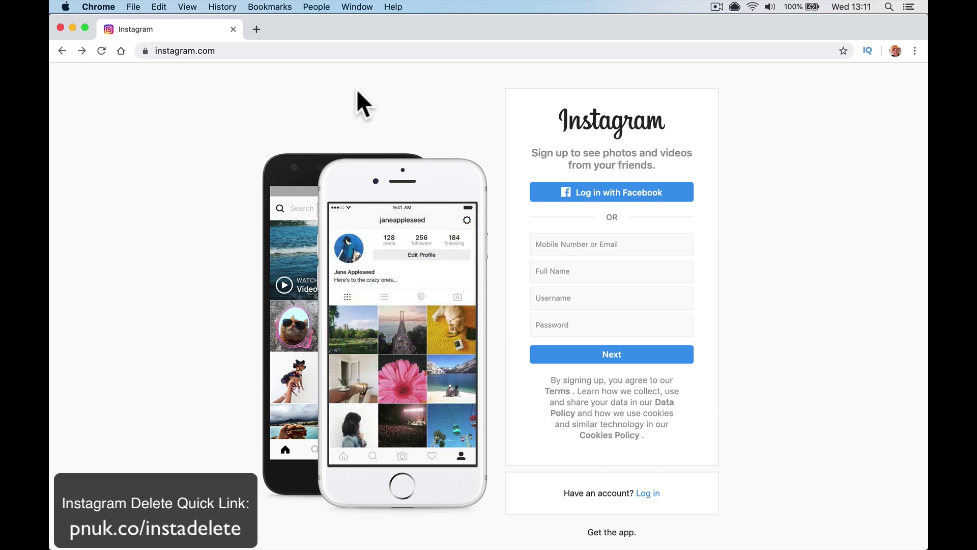
Step: Log in with the pauldelete username and its password
left_click(648, 492)
left_click(451, 177)
type("pa")
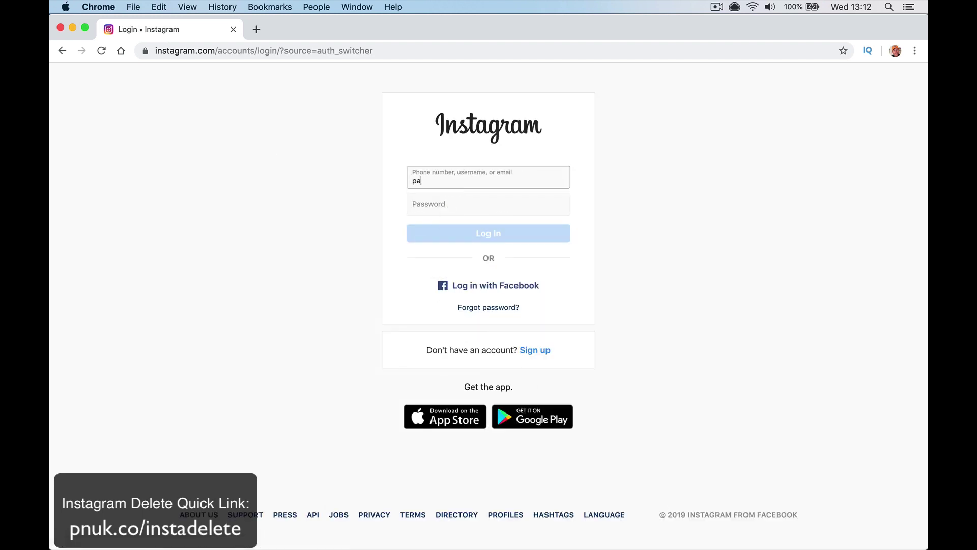
type("uldelet")
type("e")
key("Tab")
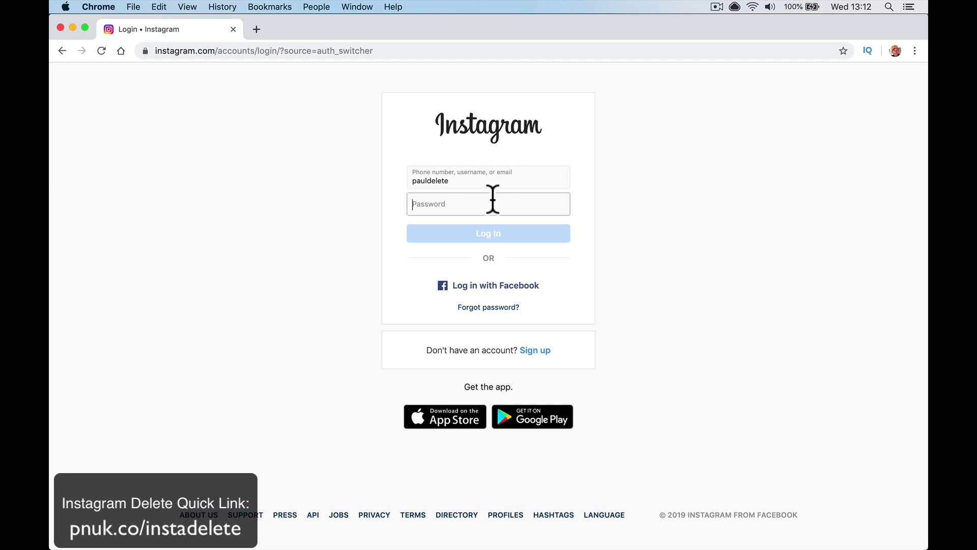
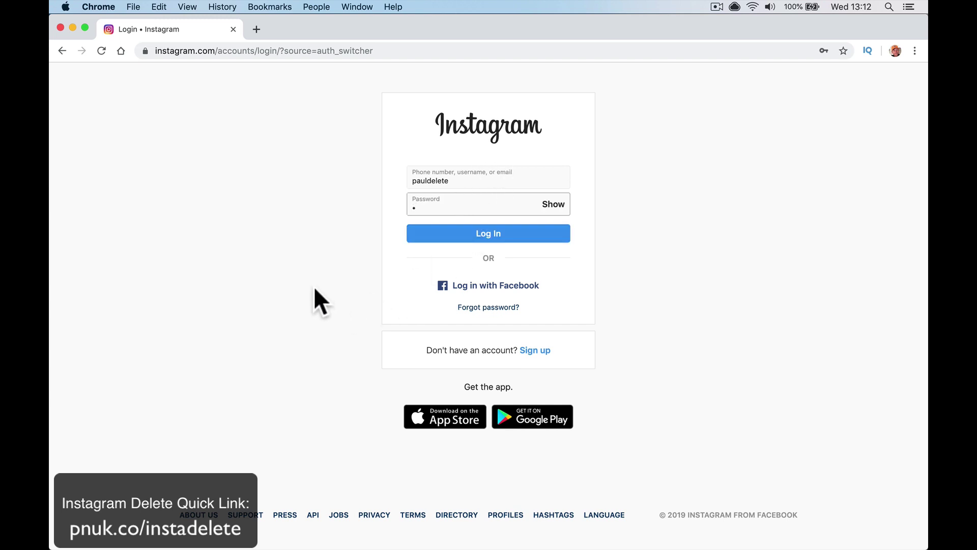
left_click(545, 238)
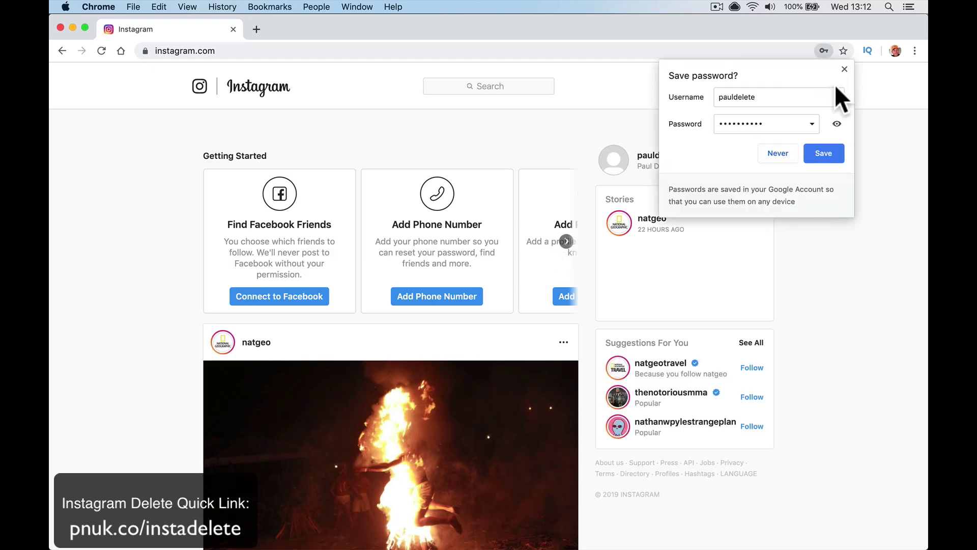
Step: Dismiss the save-password offer and open Edit Profile from the pauldelete profile settings
left_click(843, 69)
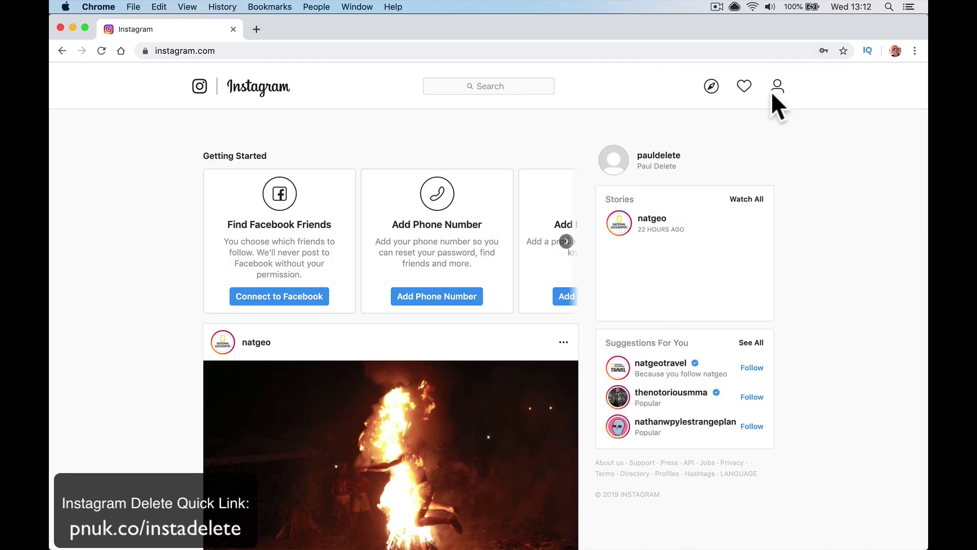
left_click(776, 87)
left_click(559, 157)
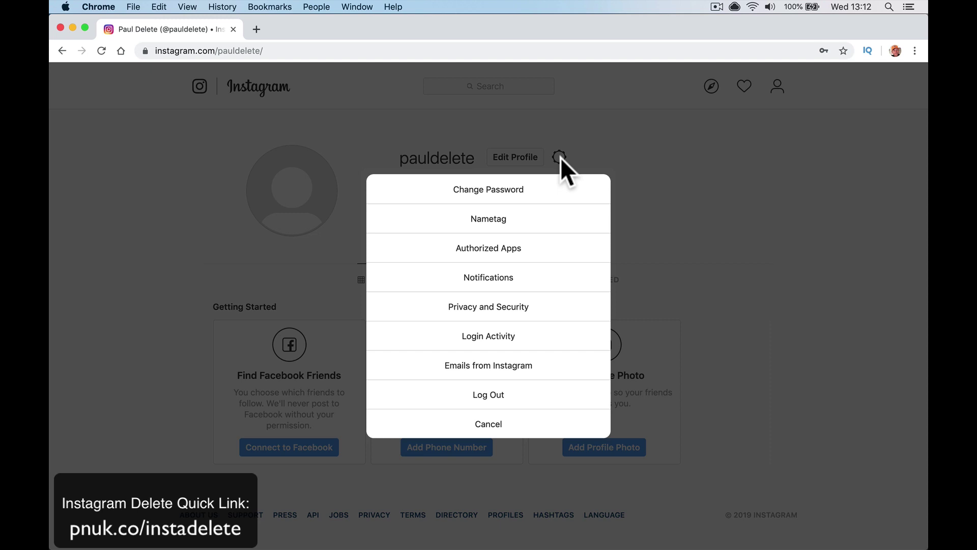
left_click(536, 131)
left_click(511, 160)
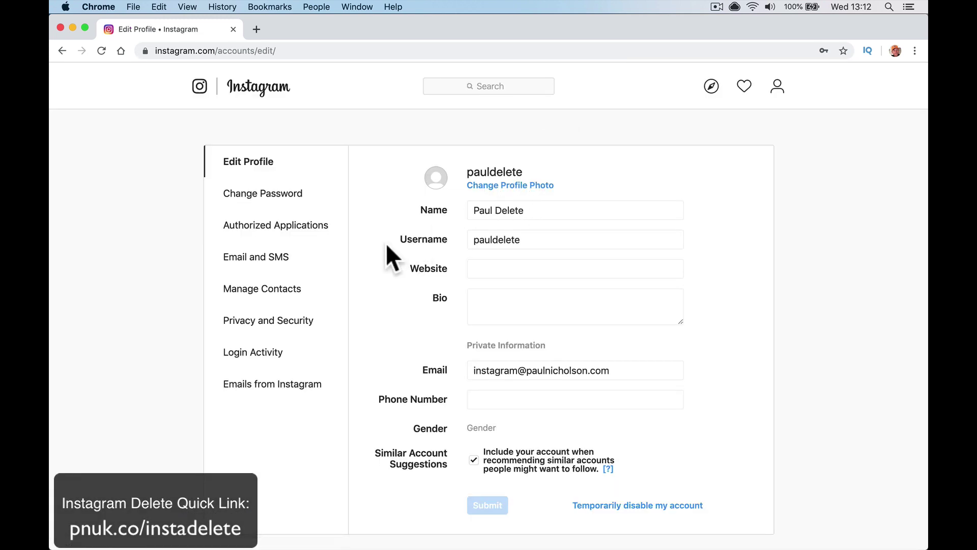
Step: Look at the Privacy and Security and Email and SMS sections, then go back to Edit Profile
left_click(322, 317)
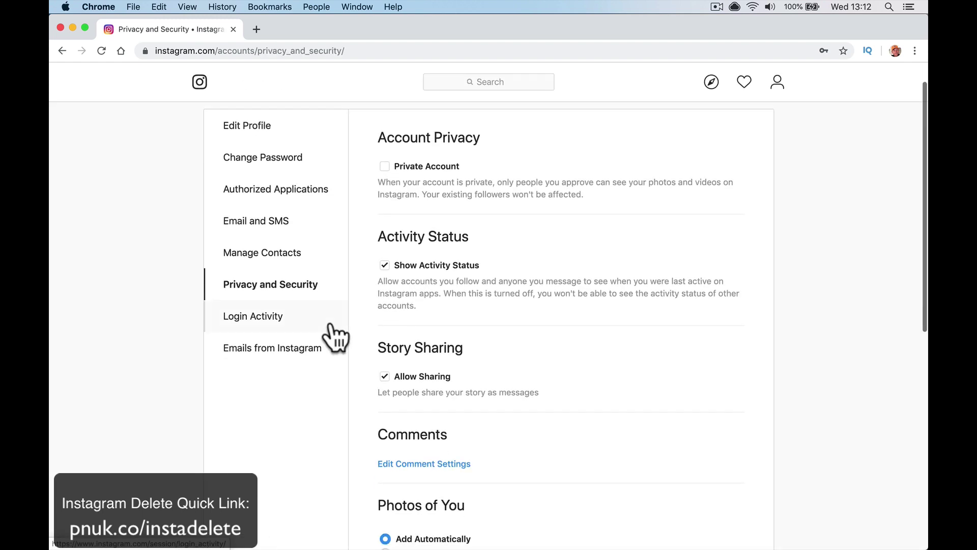
scroll(394, 354, "down", 3)
scroll(395, 348, "down", 3)
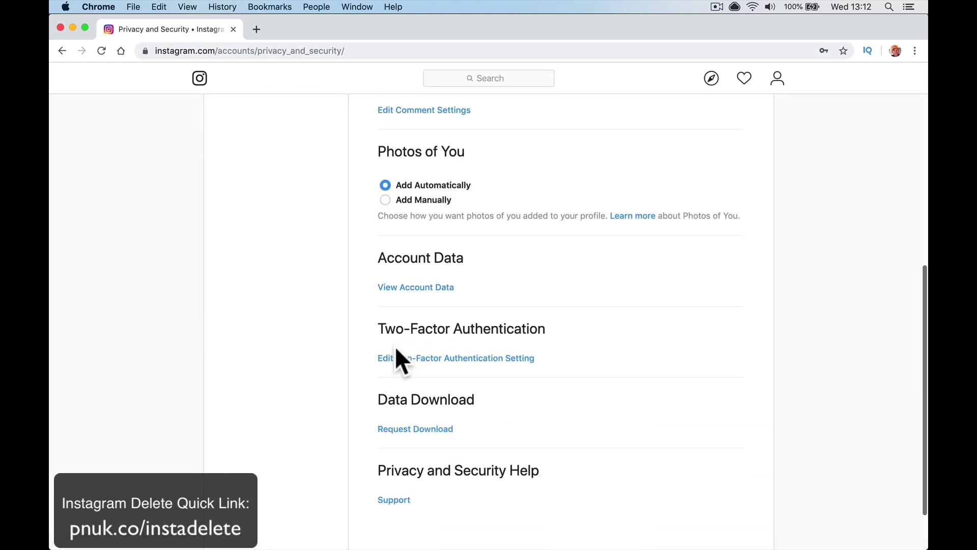
scroll(395, 349, "up", 6)
scroll(395, 346, "up", 1)
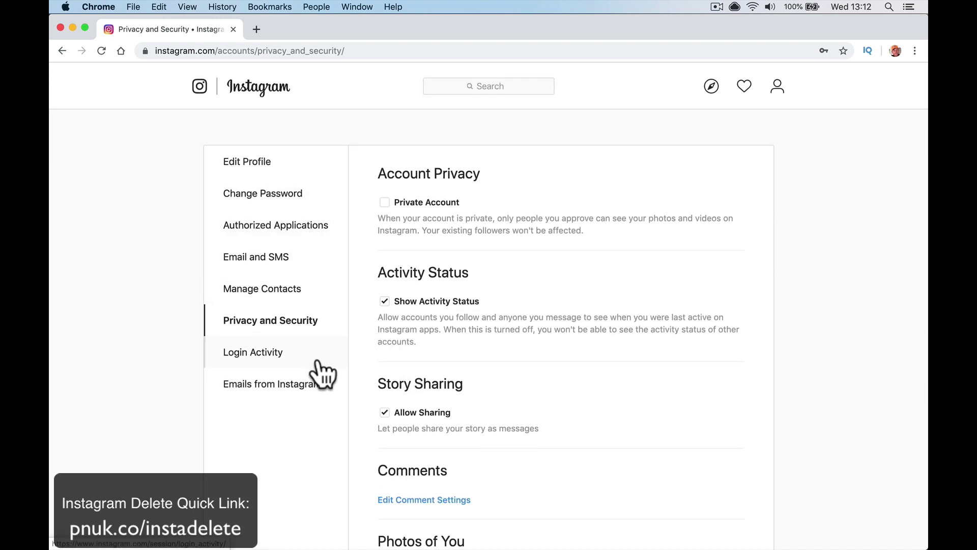
left_click(277, 260)
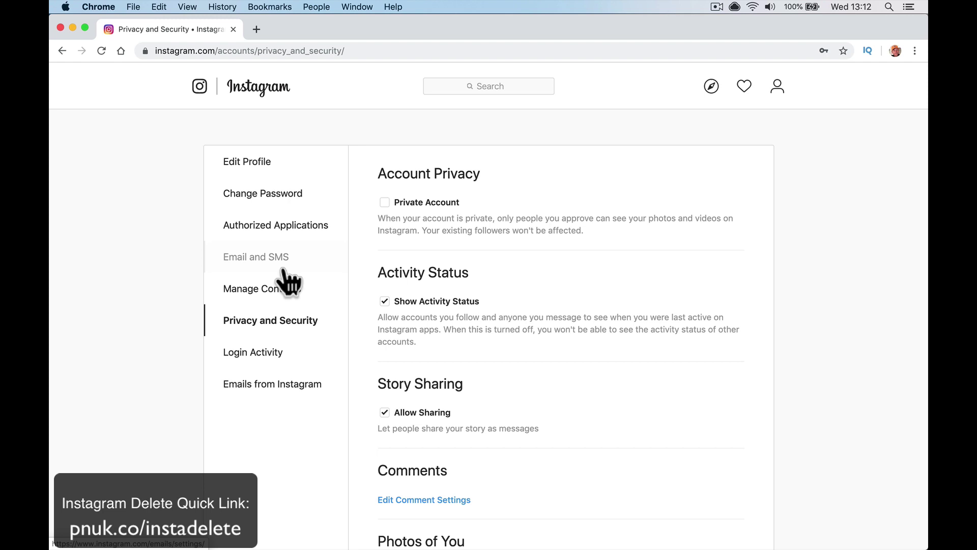
left_click(271, 168)
scroll(371, 311, "down", 2)
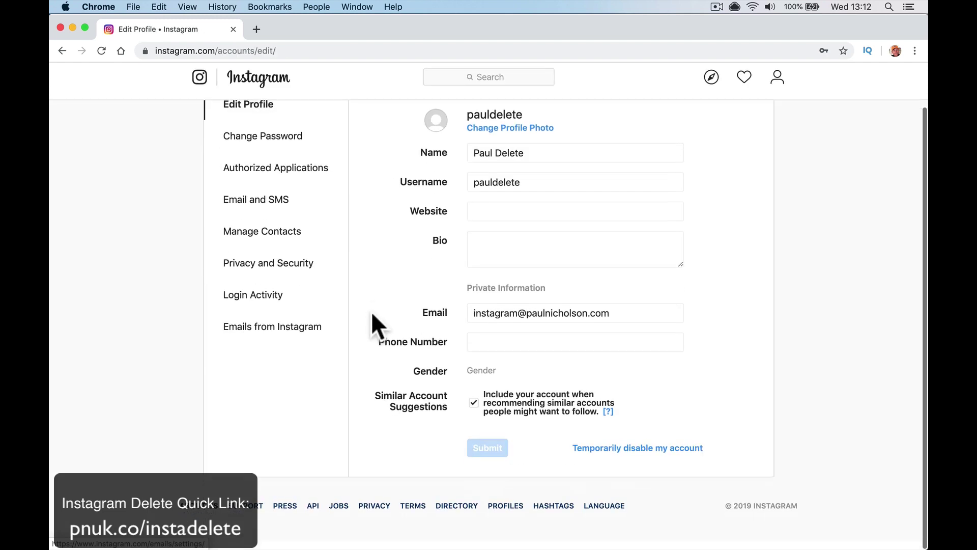
scroll(649, 341, "up", 1)
scroll(649, 342, "down", 1)
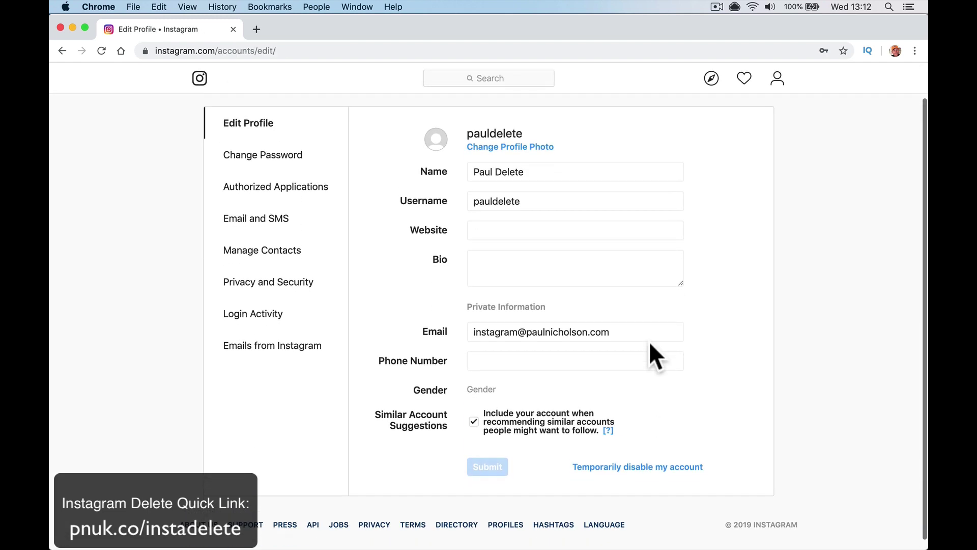
Step: Open 'Temporarily disable my account' and view the reason list without choosing a reason
left_click(639, 467)
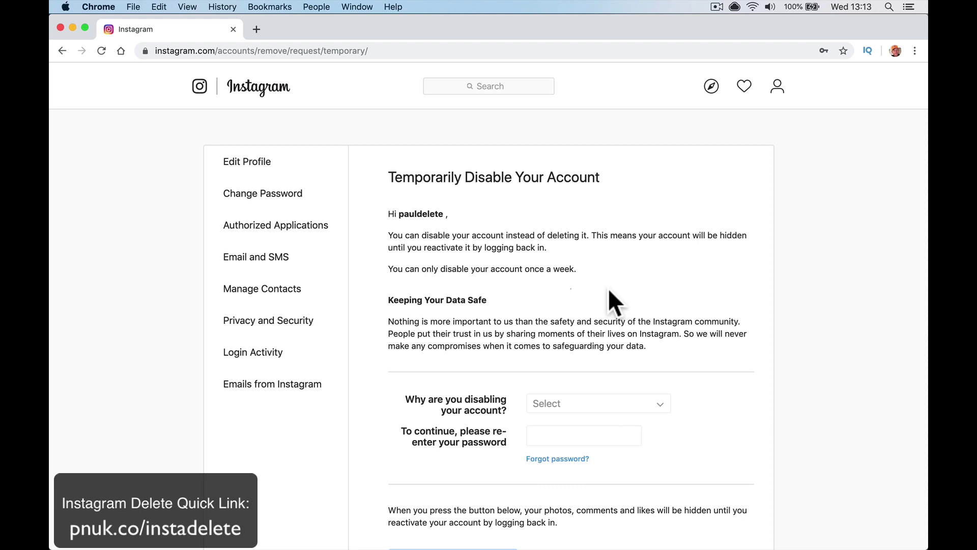
scroll(611, 300, "down", 3)
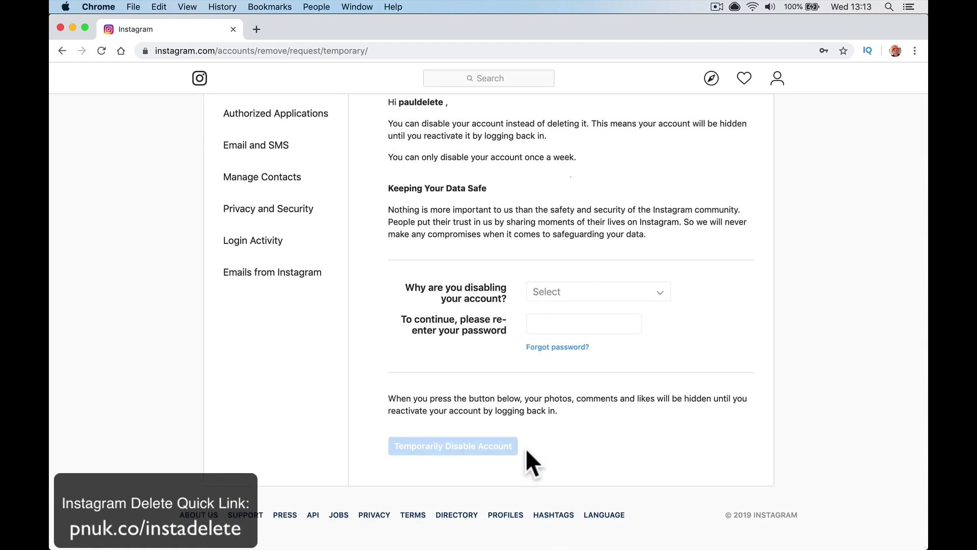
scroll(562, 303, "up", 2)
scroll(563, 293, "up", 2)
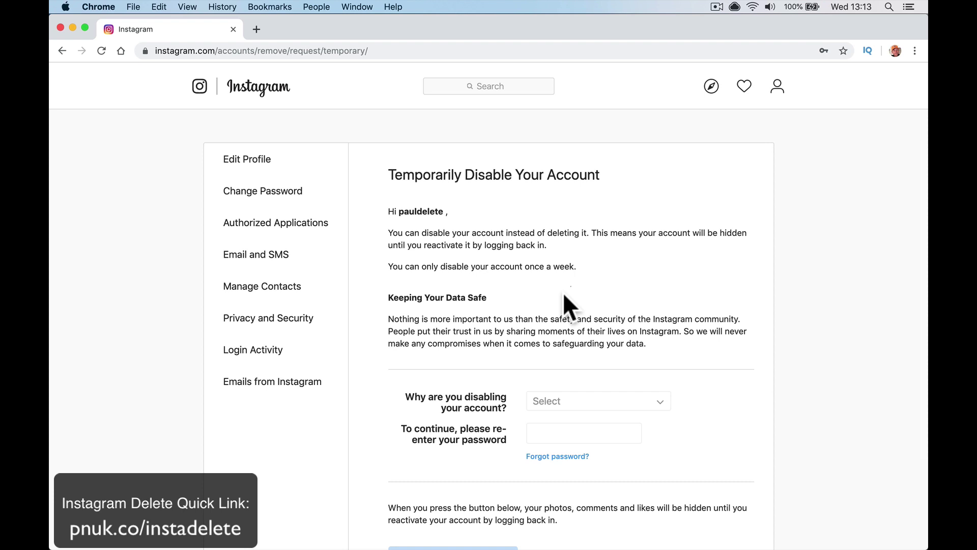
scroll(571, 374, "down", 2)
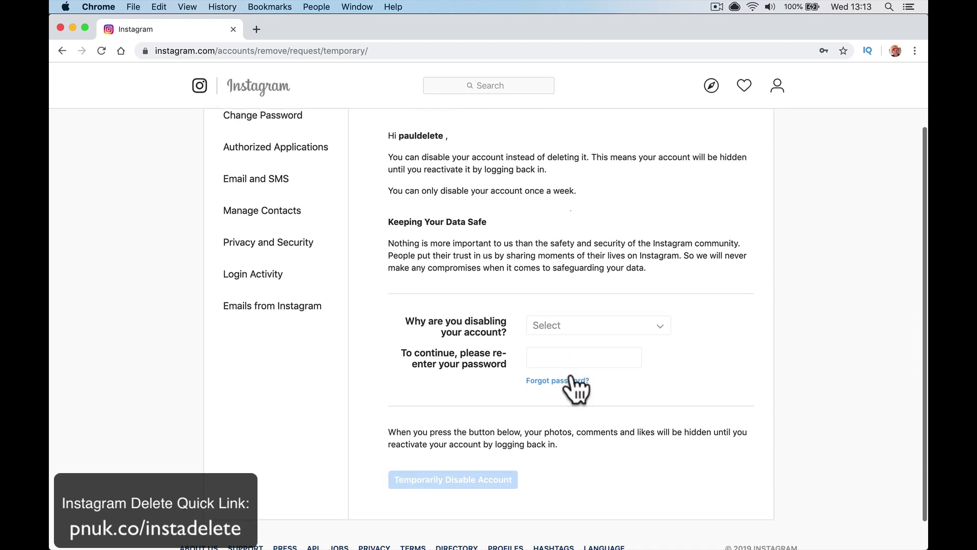
left_click(577, 325)
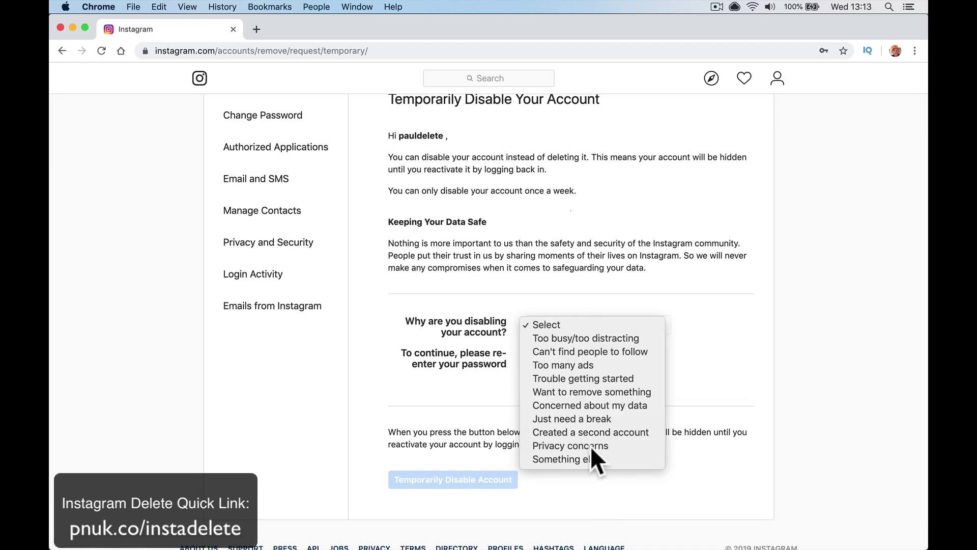
left_click(575, 255)
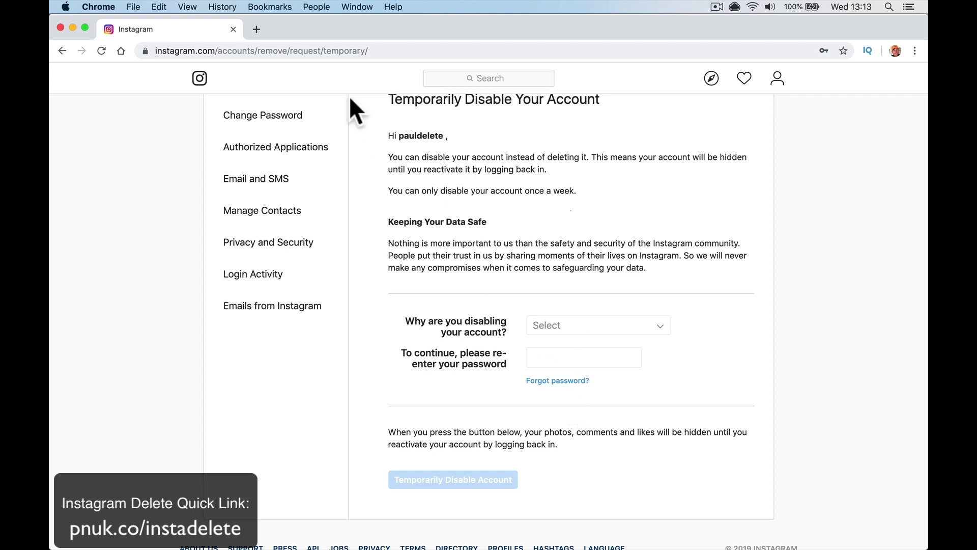
Step: Search 'delete instagram account' in a new tab and open 'How do I delete my account?'
left_click(257, 29)
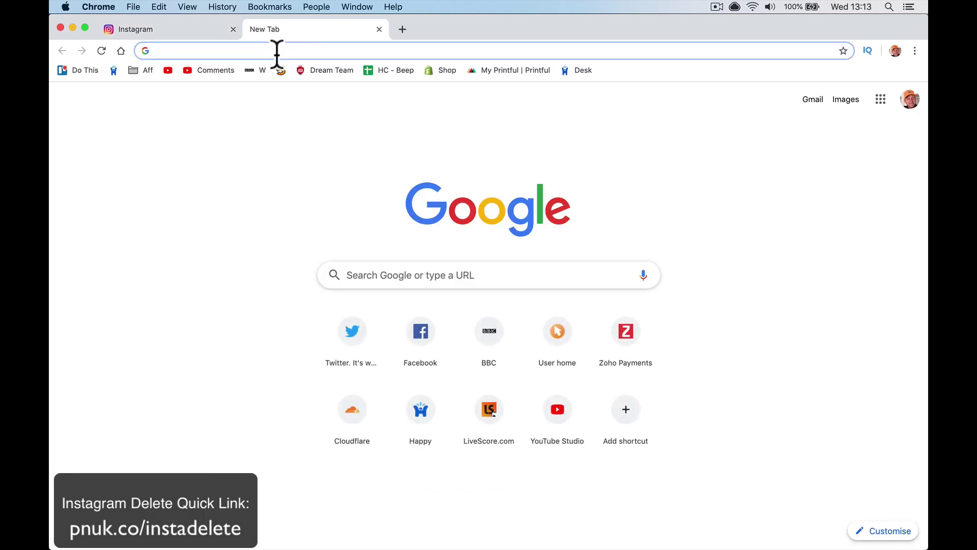
type("delete ")
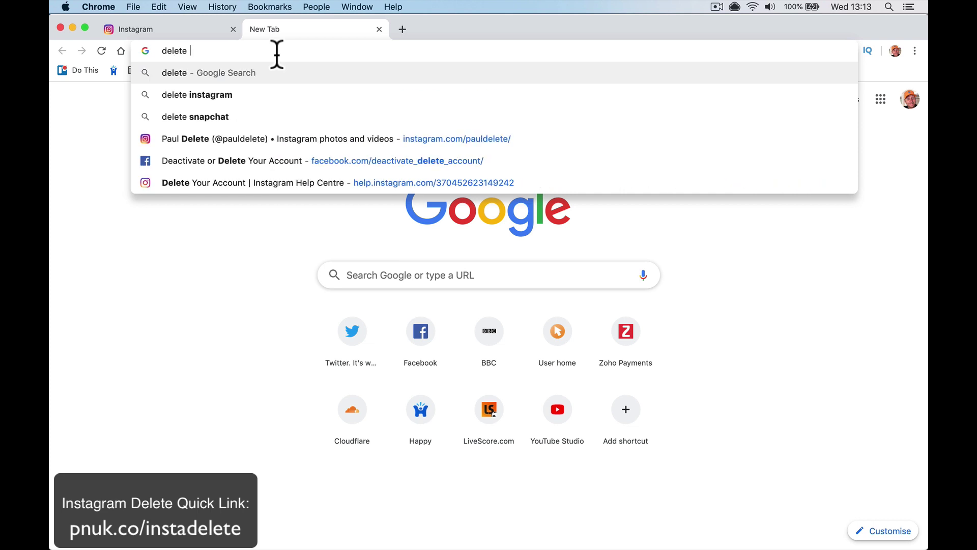
type("instag")
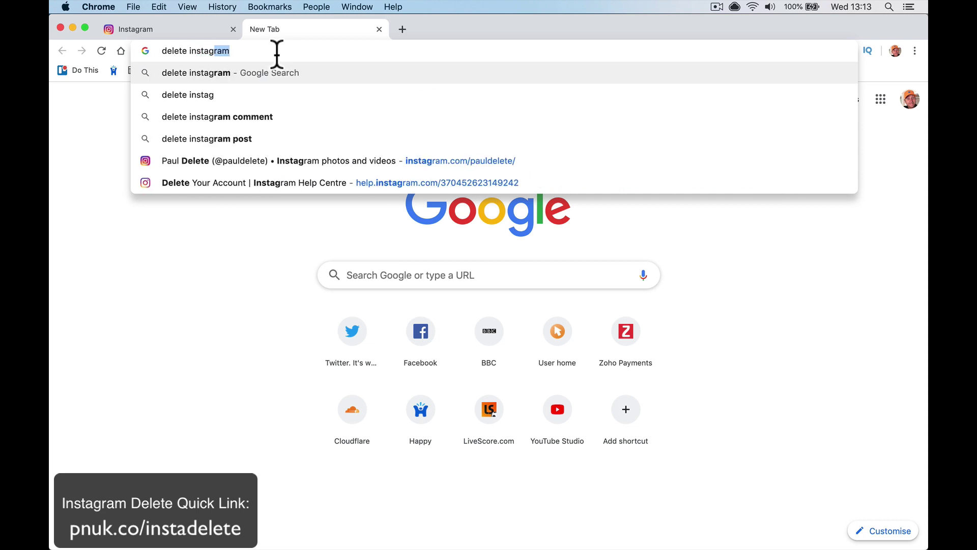
type("ram accou")
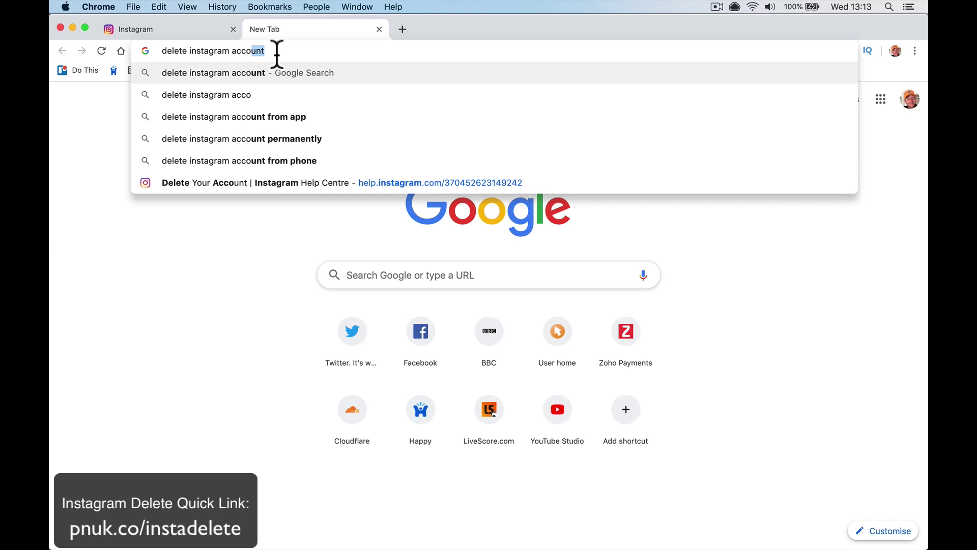
type("nt")
key("Return")
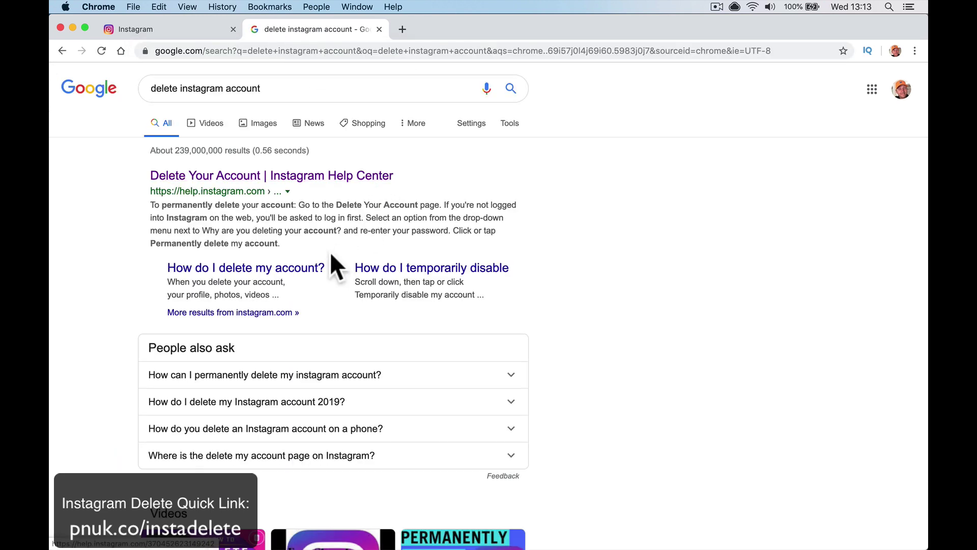
left_click(321, 269)
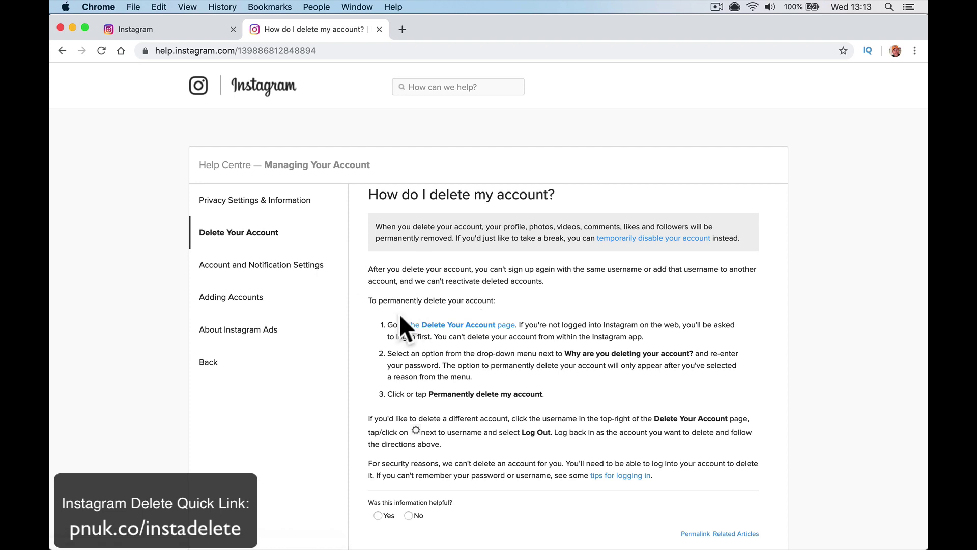
Step: Follow the help article's link to Delete Your Account and open its reasons list
left_click(463, 326)
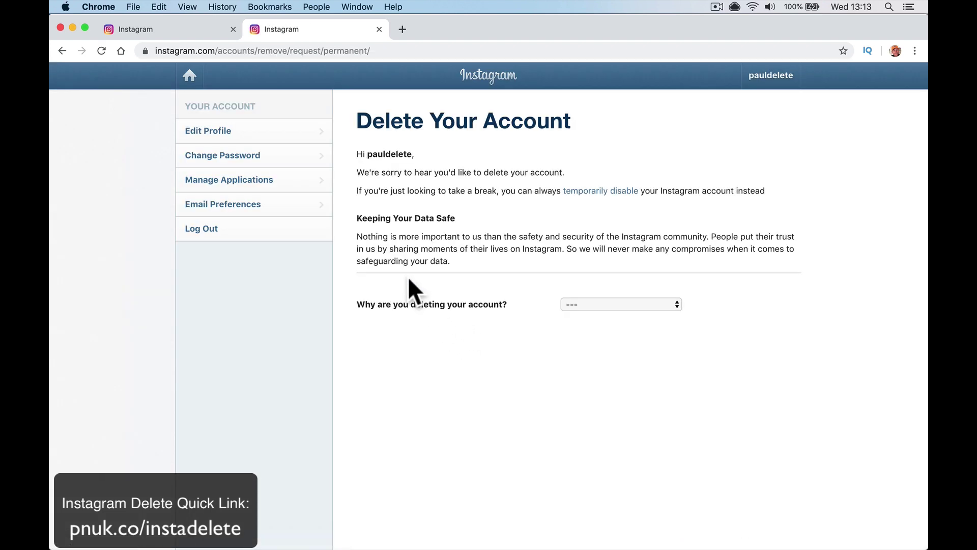
left_click(188, 32)
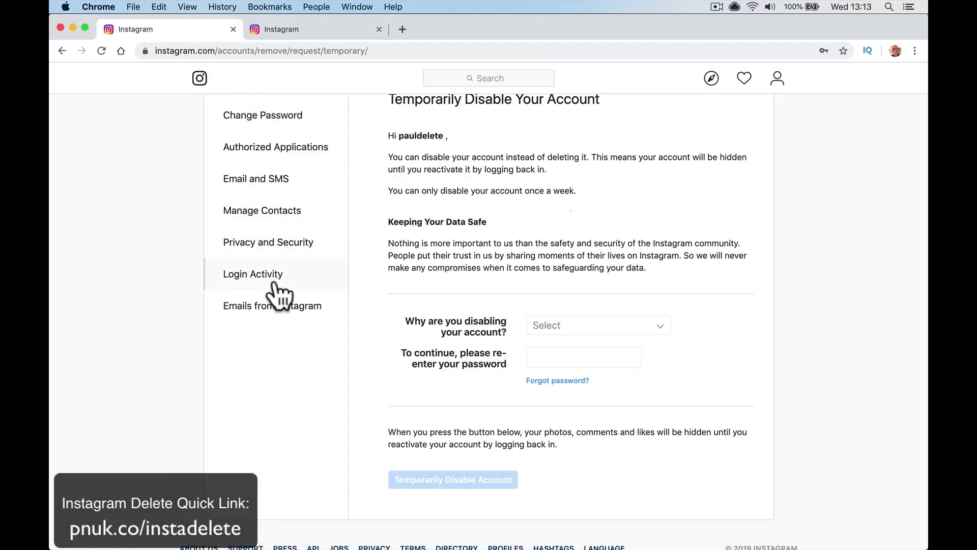
left_click(316, 32)
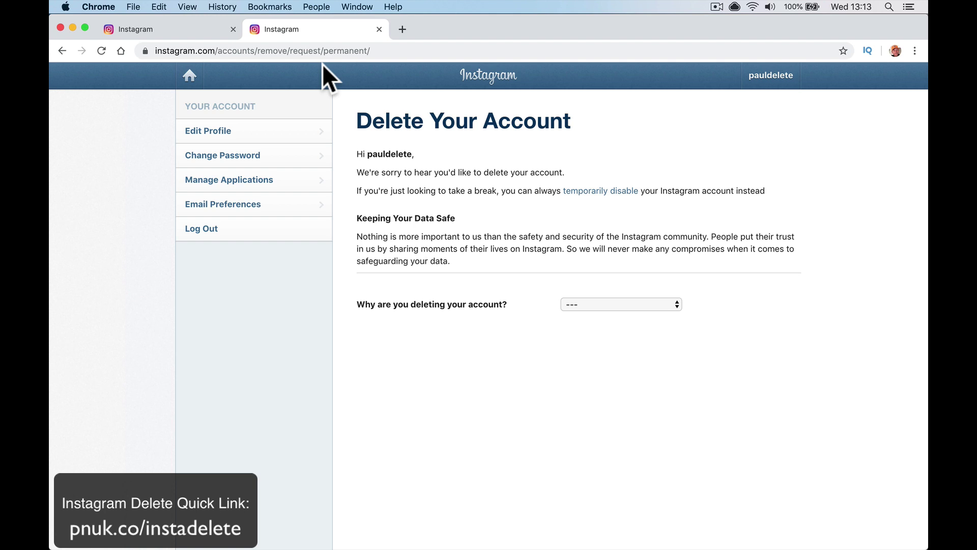
left_click(579, 304)
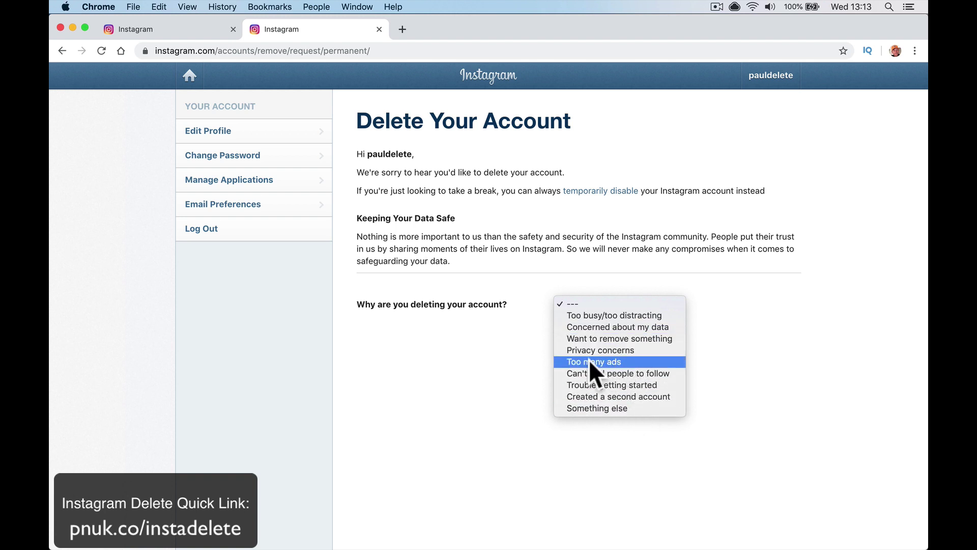
Step: Choose 'Something else', re-enter the password, and confirm permanently deleting pauldelete
left_click(652, 411)
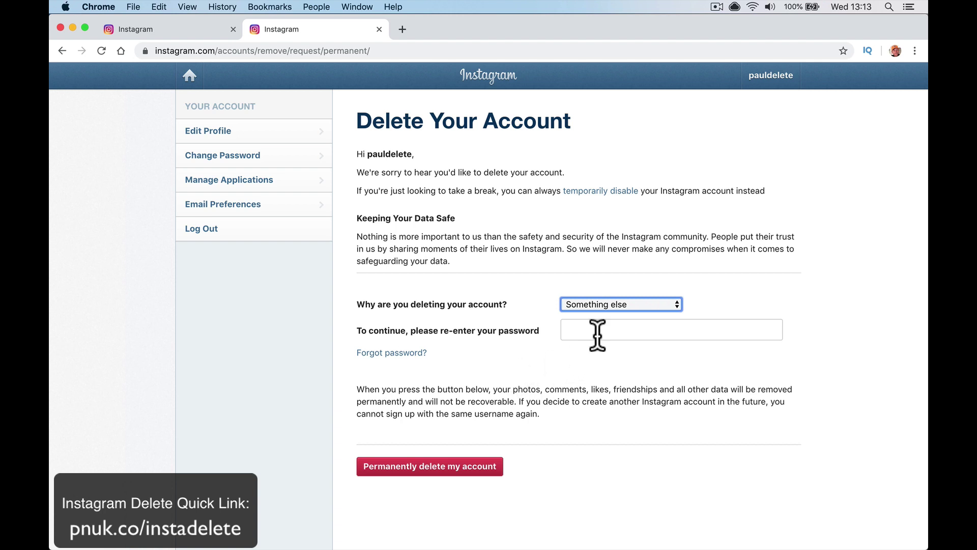
left_click(597, 332)
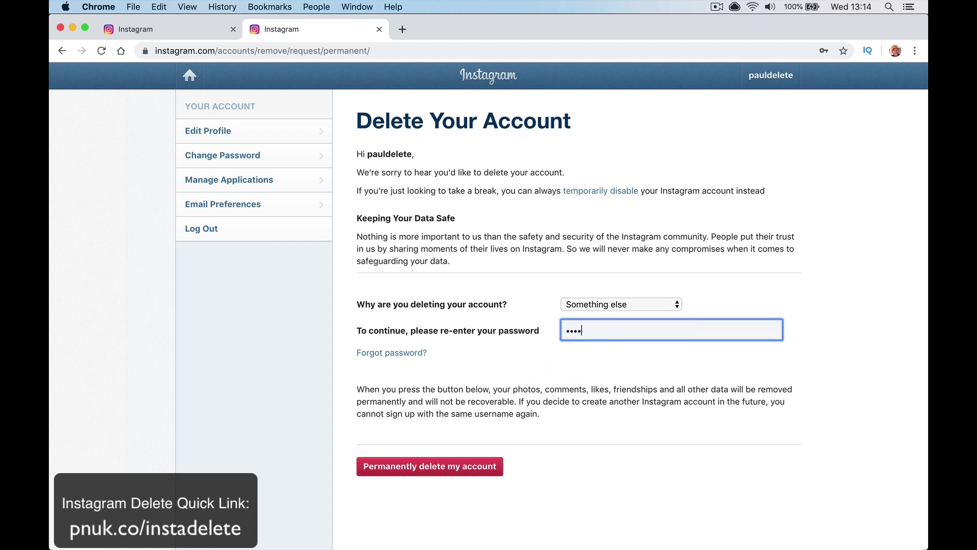
left_click(473, 466)
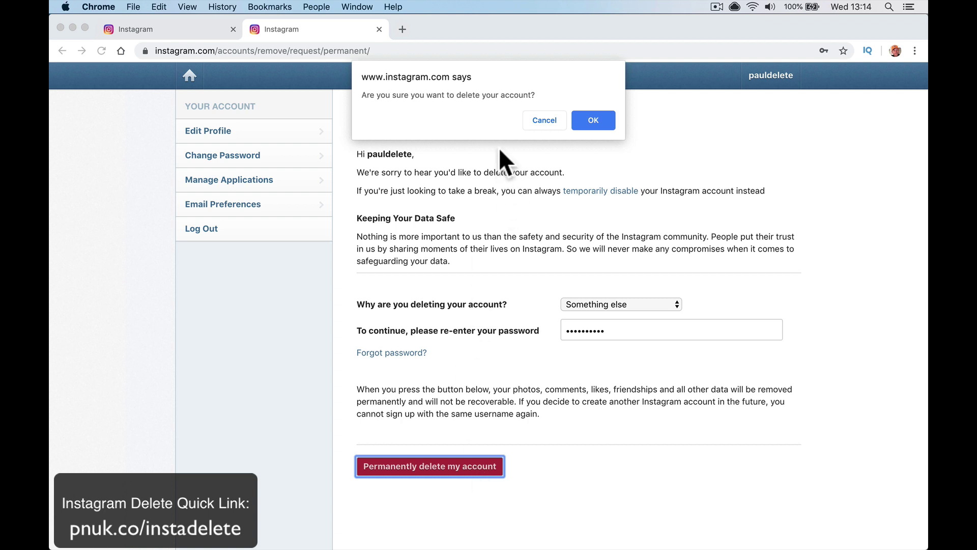
left_click(589, 121)
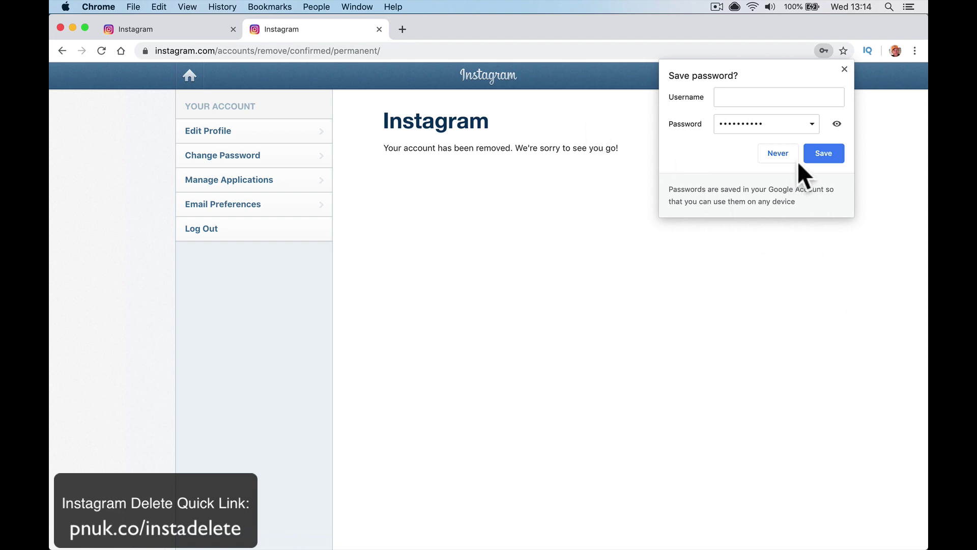
Step: Load the pauldelete profile URL in the first tab, then switch back to the removal page
left_click(818, 154)
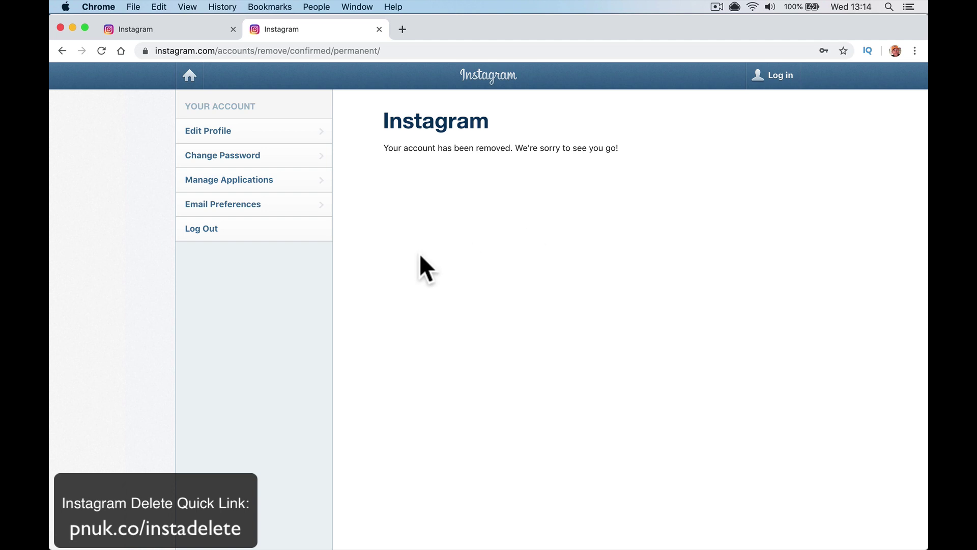
left_click(202, 31)
left_click(199, 78)
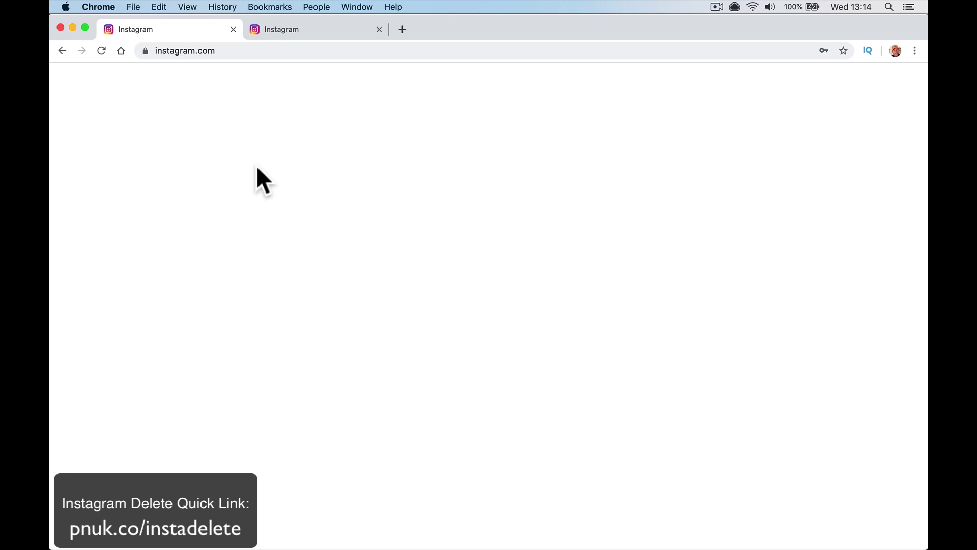
left_click(101, 51)
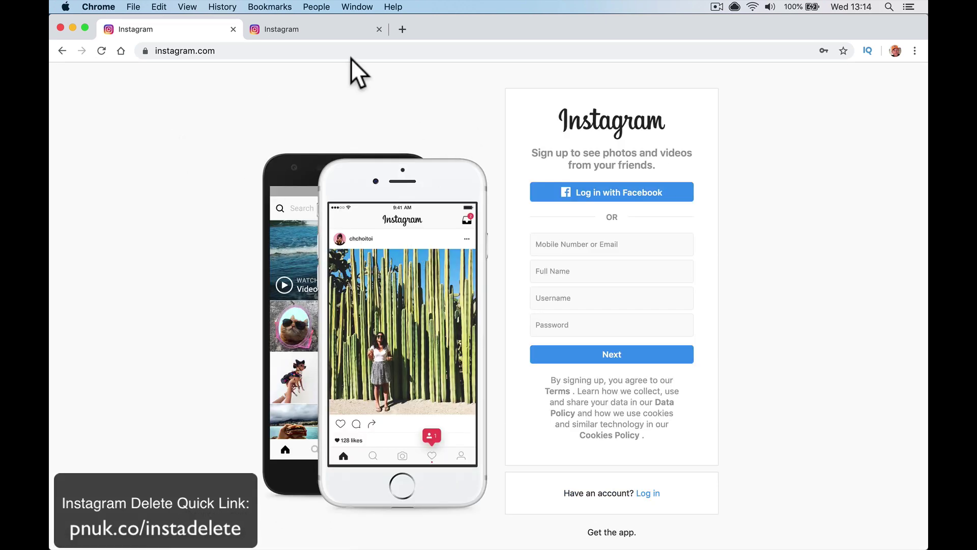
left_click(336, 53)
type("/paul")
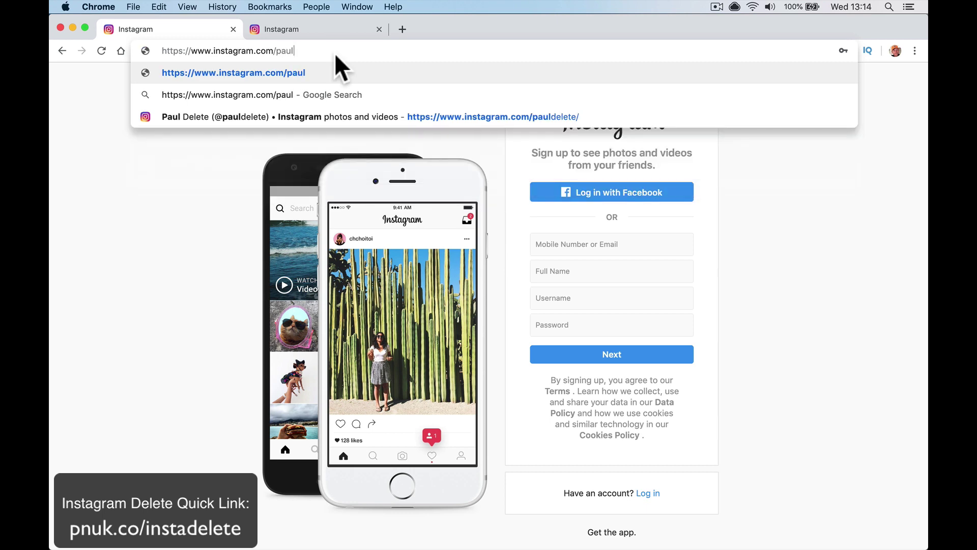
type("dele")
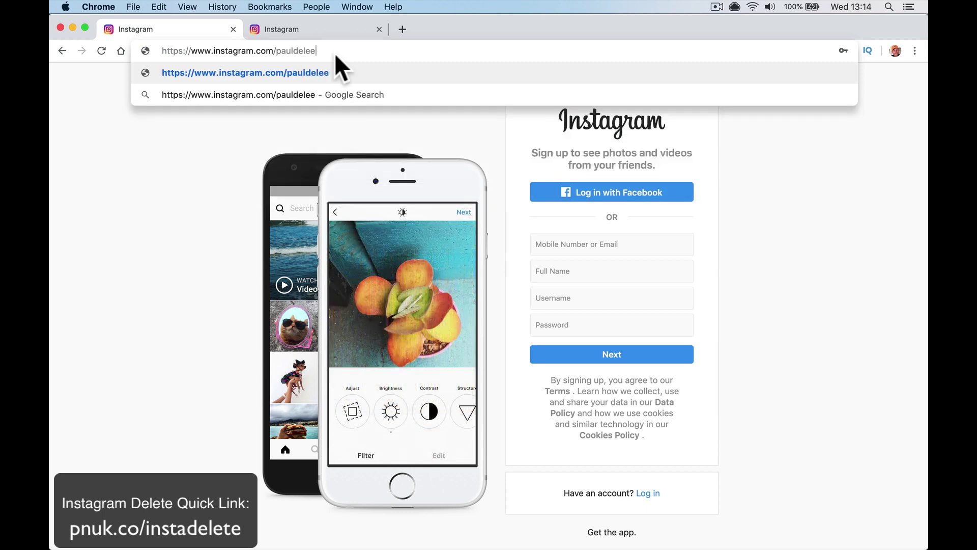
type("te")
key("Return")
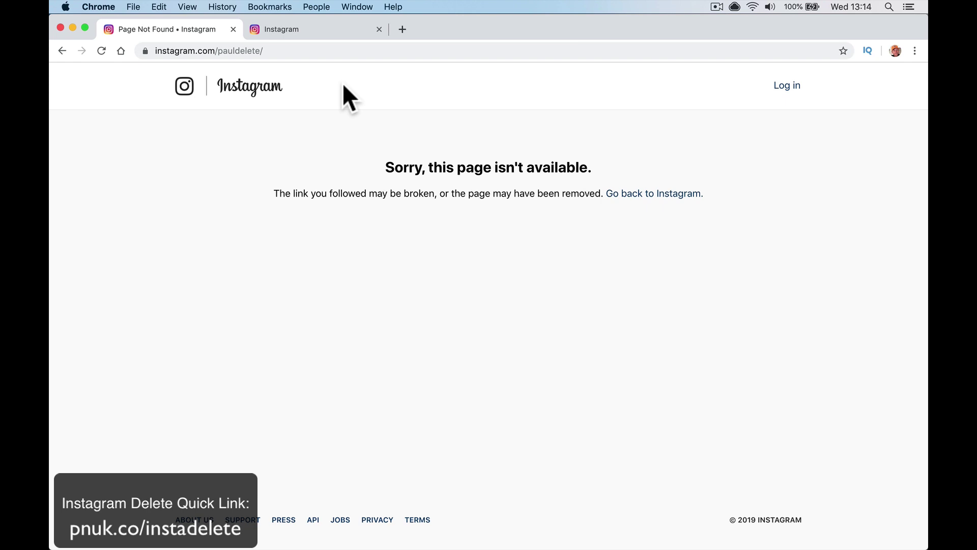
left_click(341, 31)
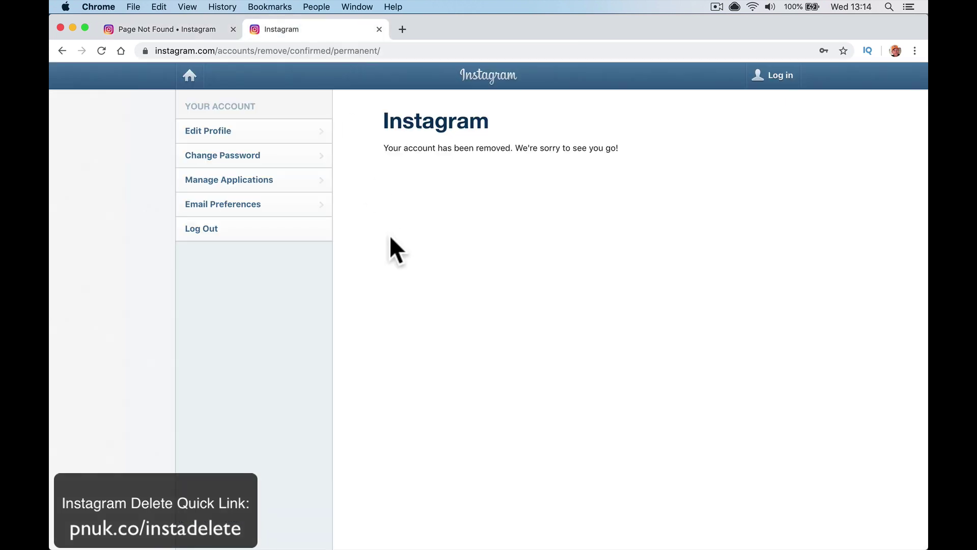
Step: Leave Safari and launch the Instagram app from the home screen
left_click(339, 50)
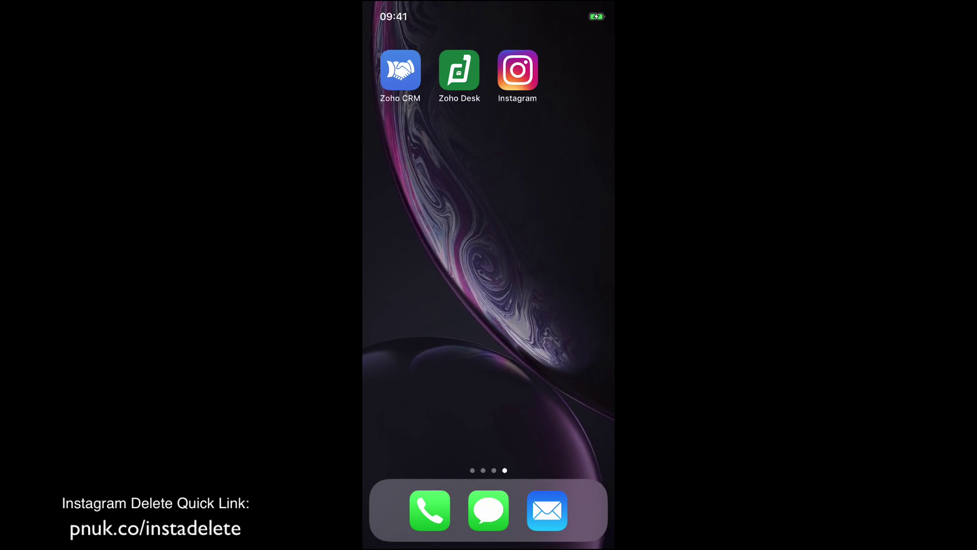
left_click_drag(428, 267, 459, 267)
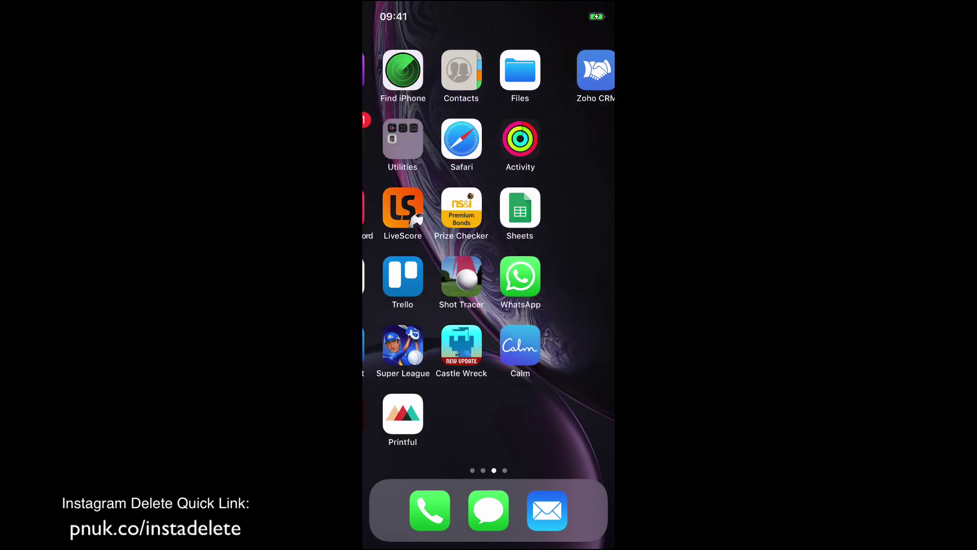
left_click(517, 70)
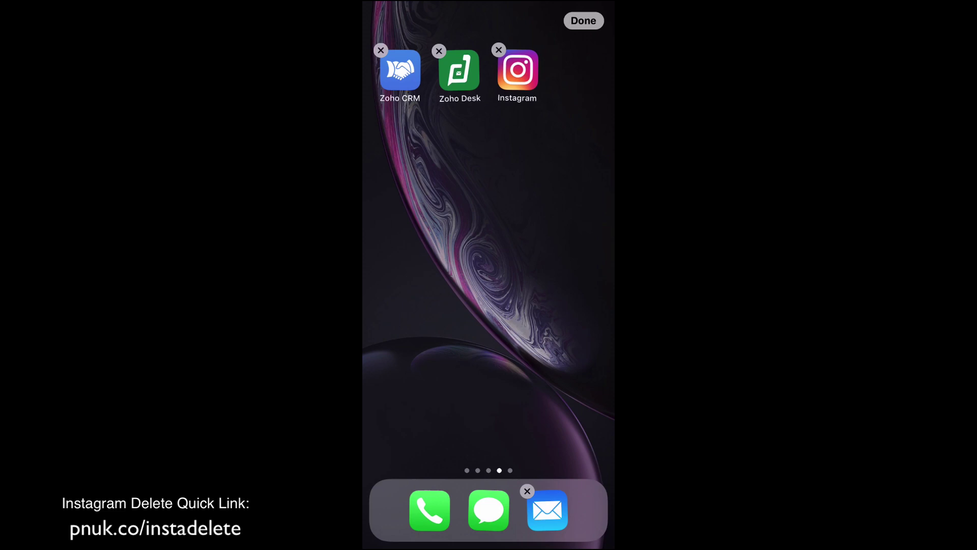
left_click(583, 21)
left_click(517, 71)
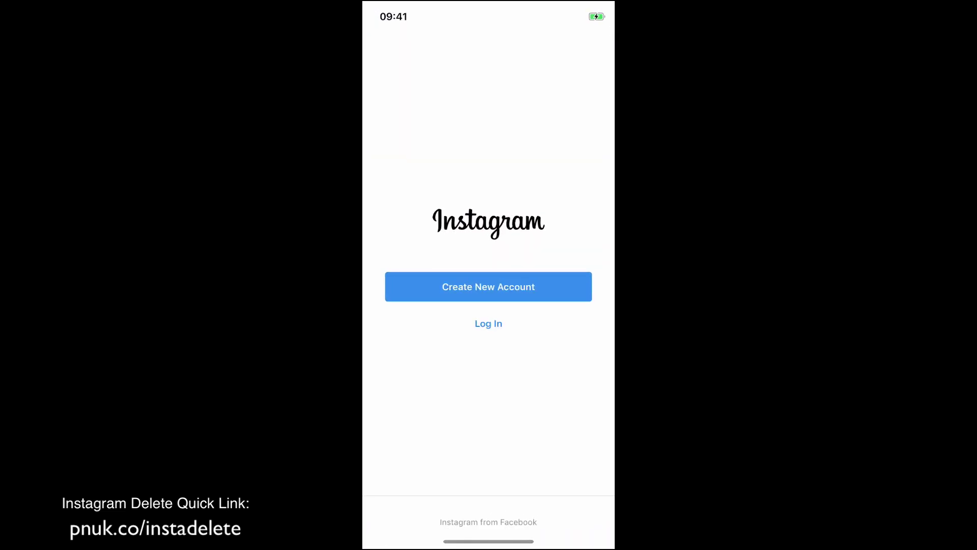
Step: Start an email sign-up, then submit the email and a corrected full name
left_click(489, 286)
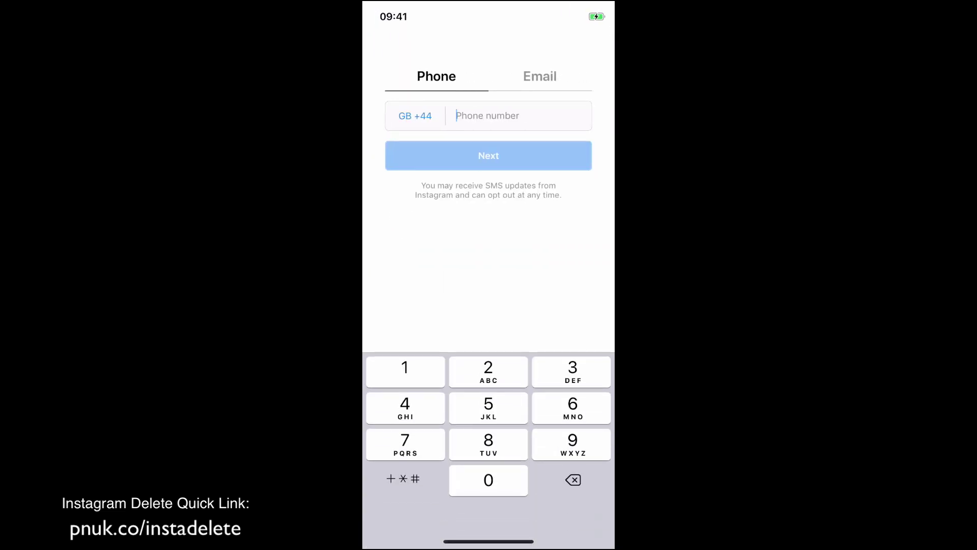
left_click(540, 75)
left_click(436, 75)
left_click(539, 75)
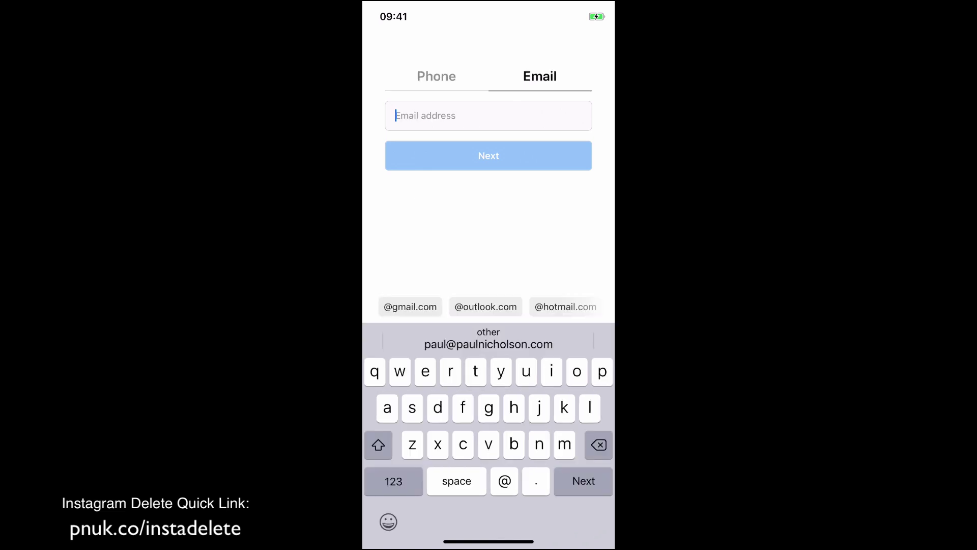
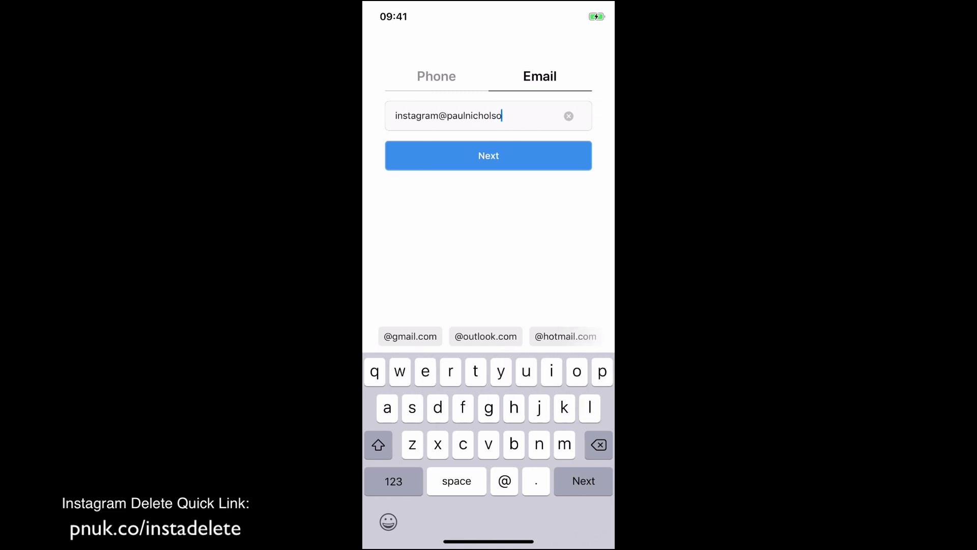
key("Return")
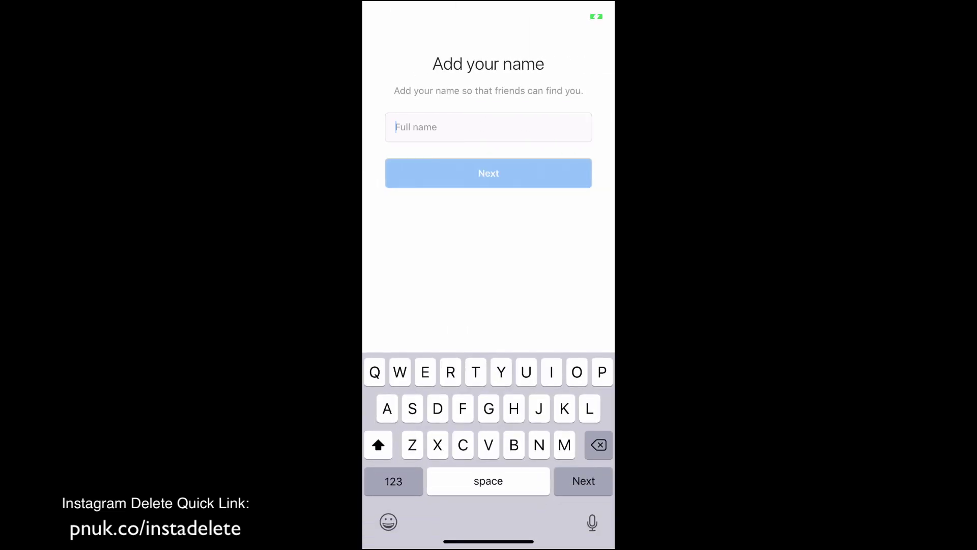
type("Pau")
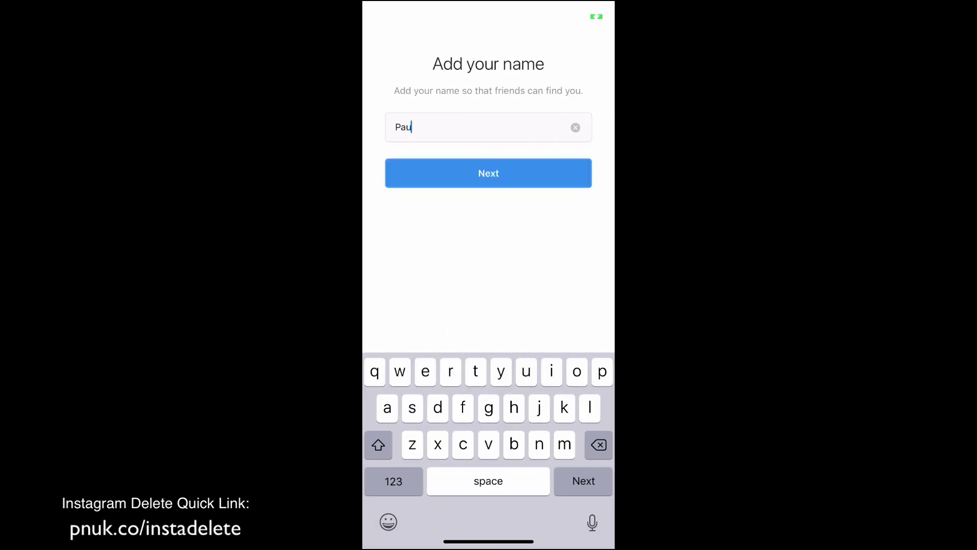
type("ldd")
key("BackSpace")
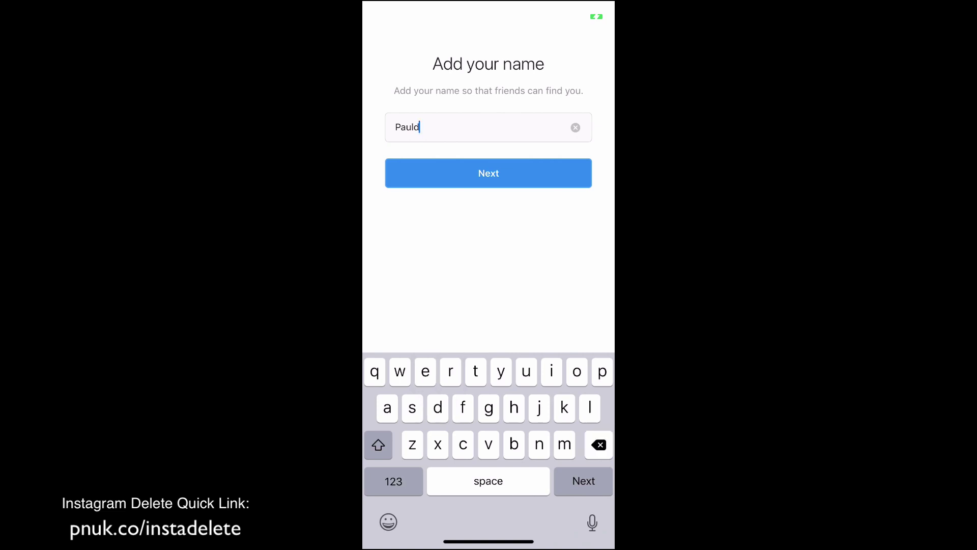
key("BackSpace")
key("BackSpace")
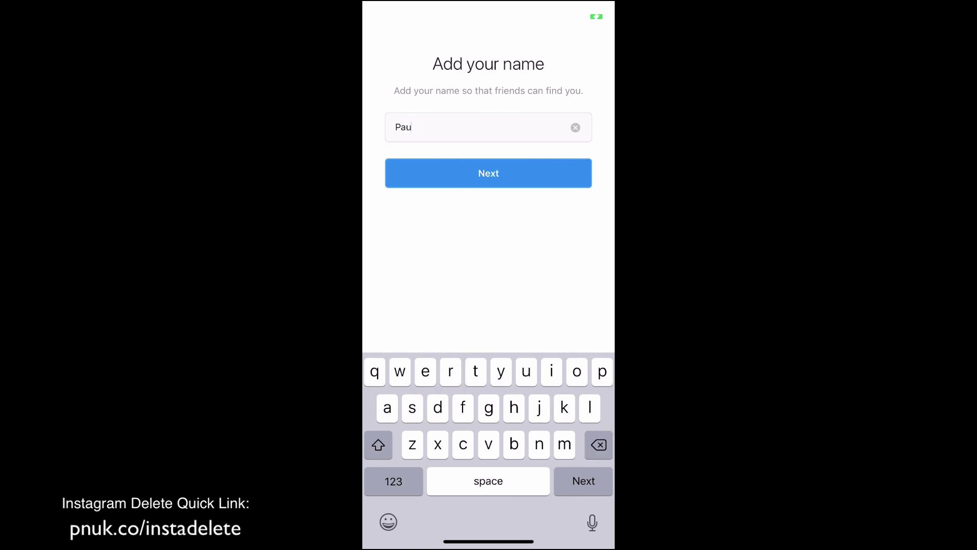
type("l De")
type("lete")
key("Return")
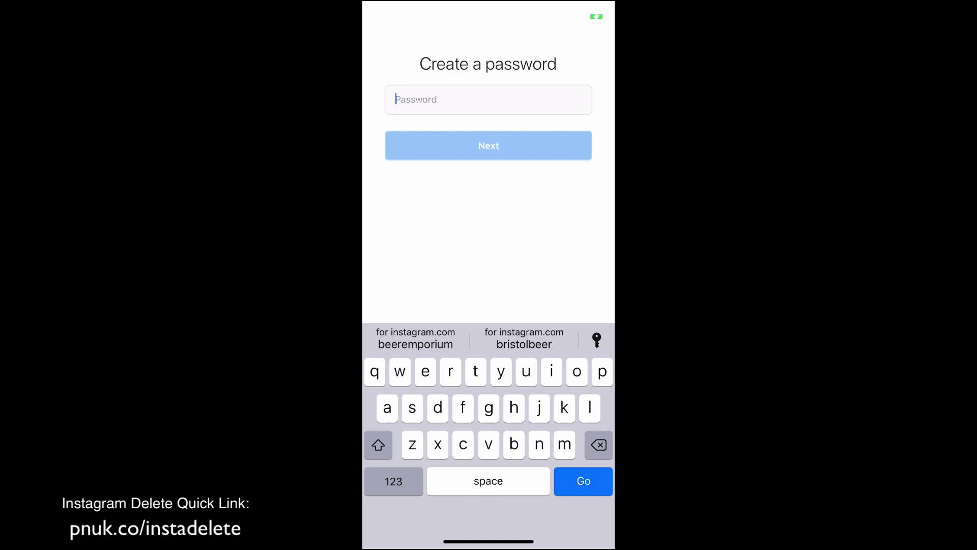
left_click(394, 480)
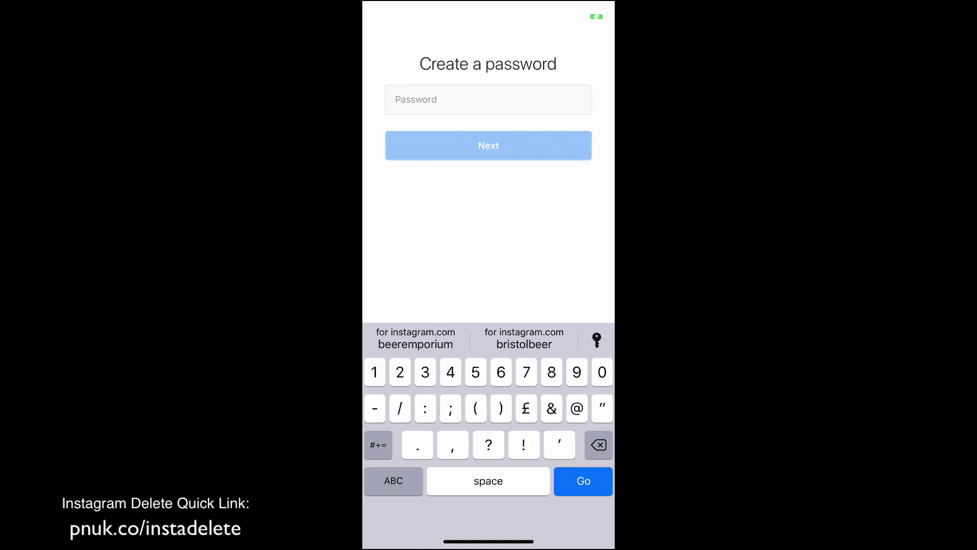
left_click(394, 481)
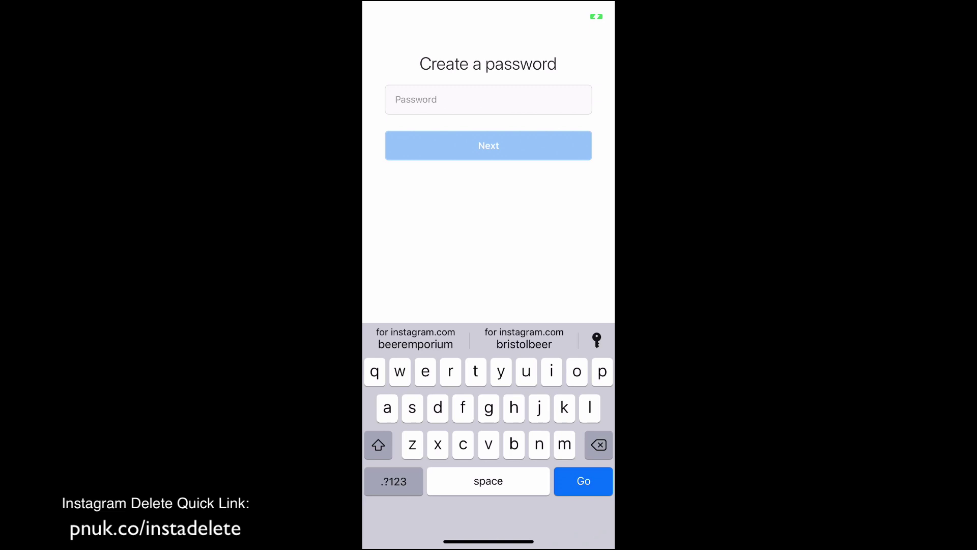
left_click(393, 481)
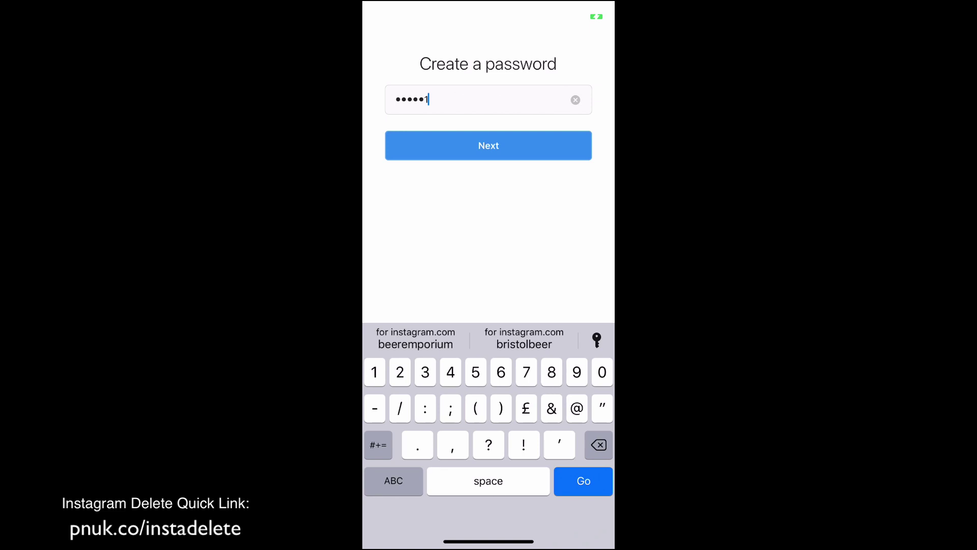
key("Return")
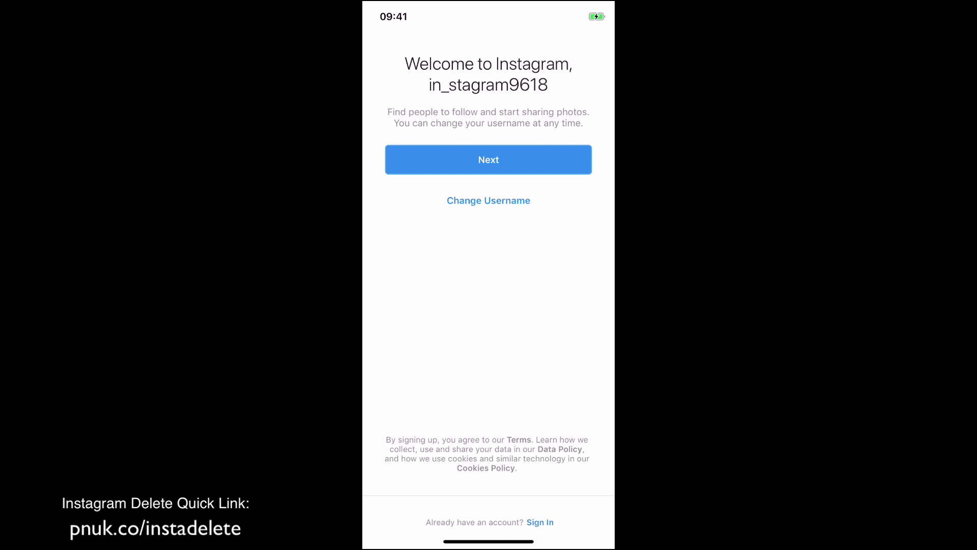
Step: Continue past the welcome screen and confirm being 18 or older
left_click(489, 160)
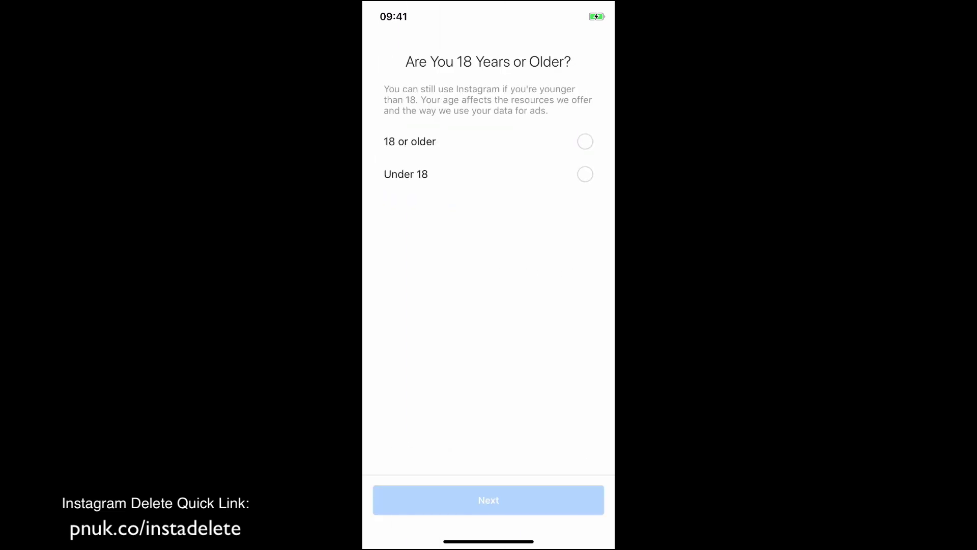
left_click(584, 141)
left_click(489, 500)
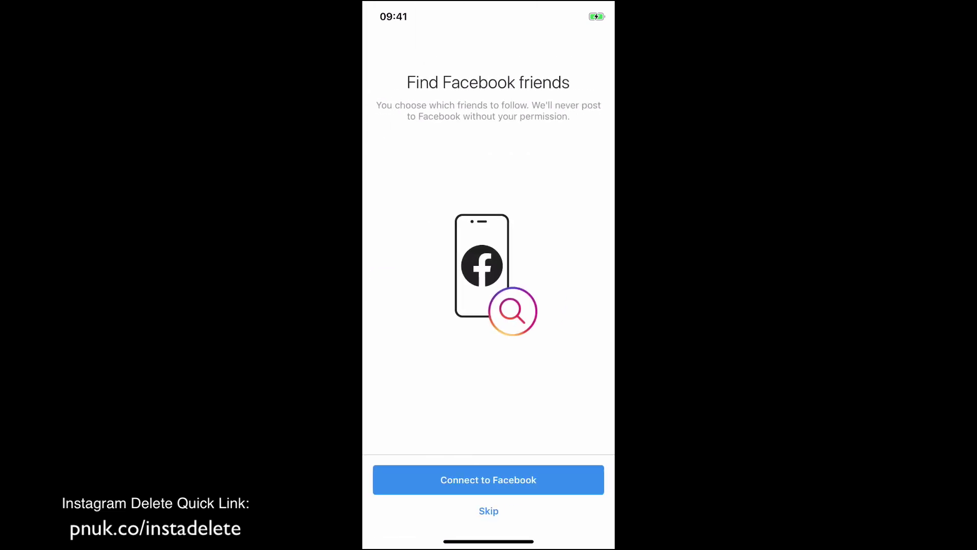
Step: Skip the Facebook friends, contacts, profile photo and saved-login steps
left_click(489, 511)
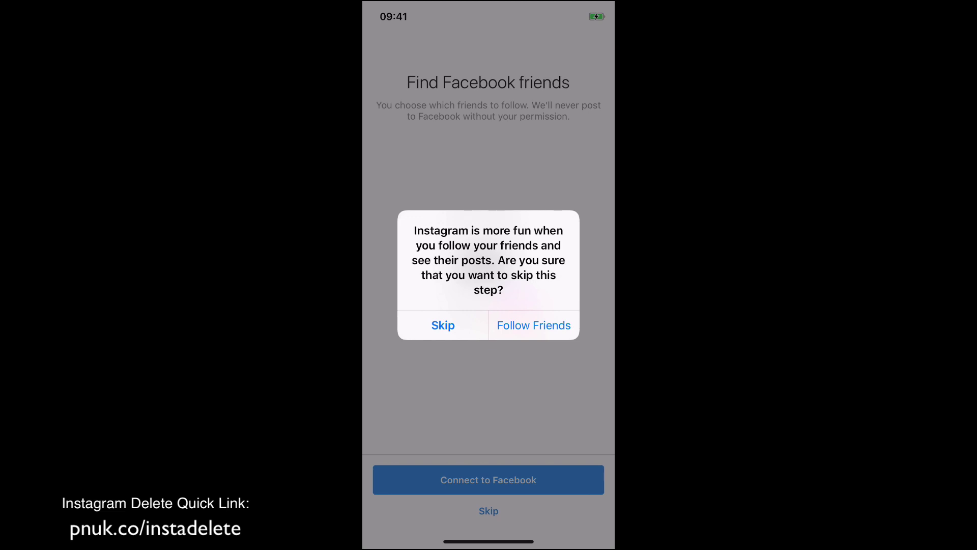
left_click(442, 325)
left_click(489, 511)
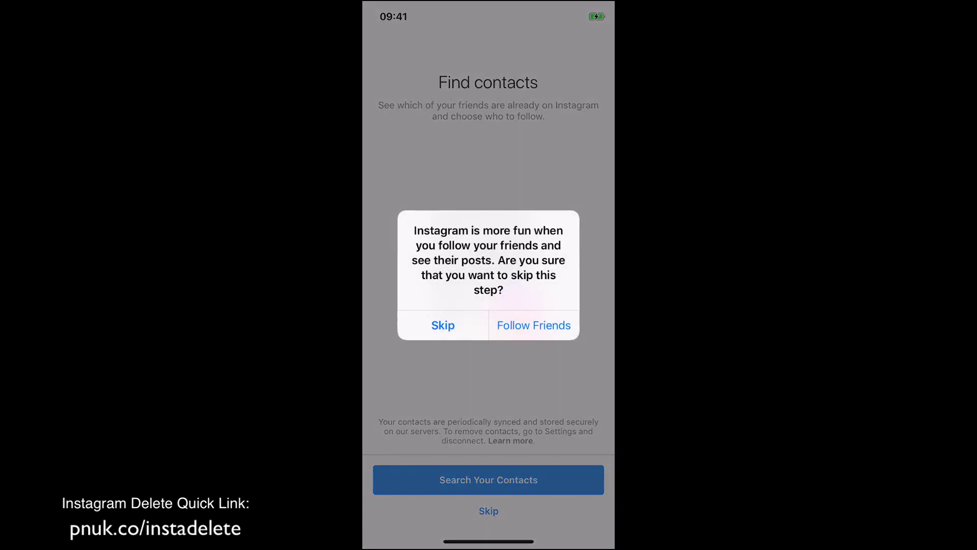
left_click(443, 325)
left_click(488, 510)
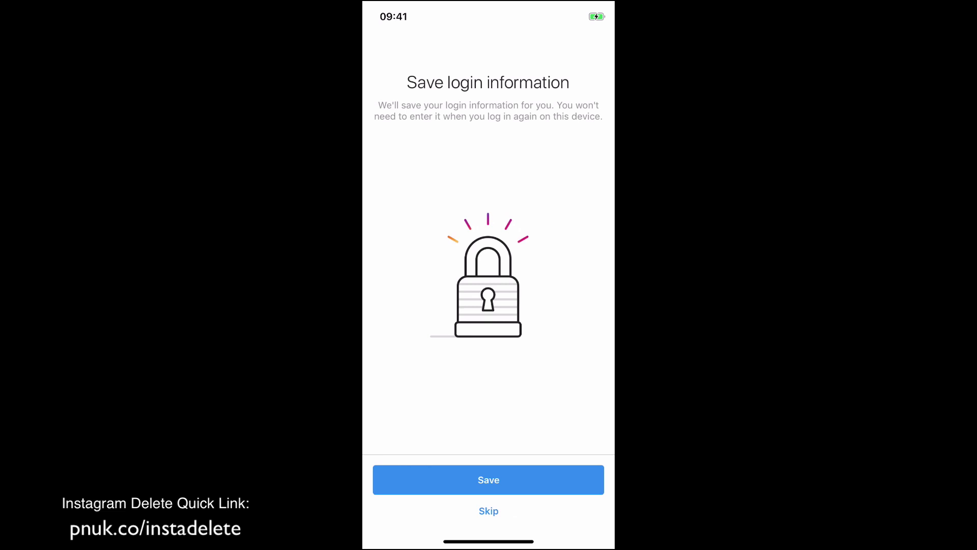
left_click(489, 511)
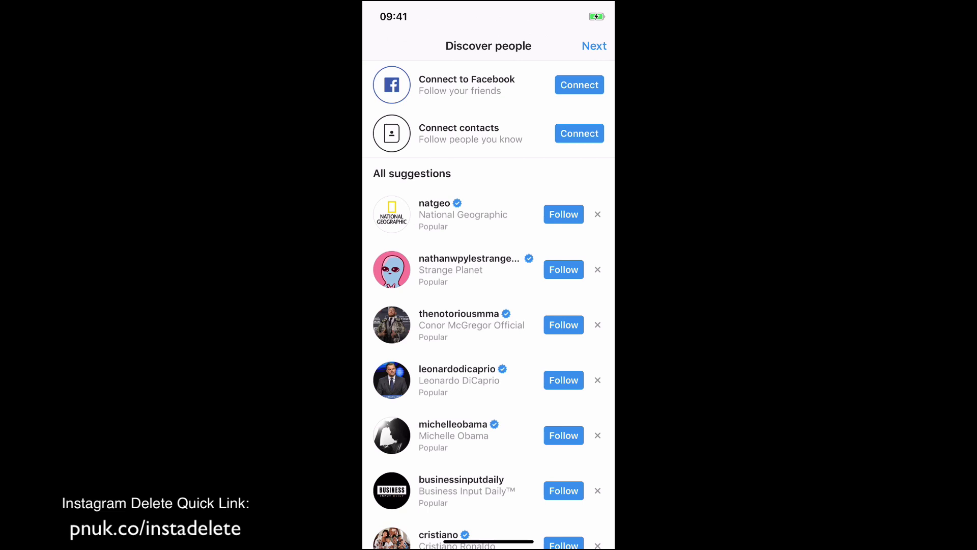
Step: Follow National Geographic, move on, and skip turning on notifications
left_click(563, 214)
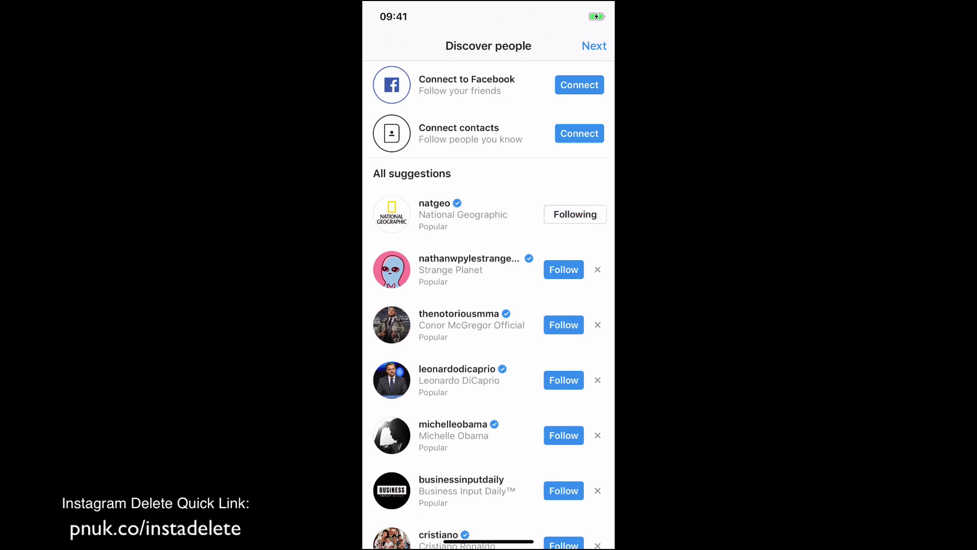
left_click(594, 46)
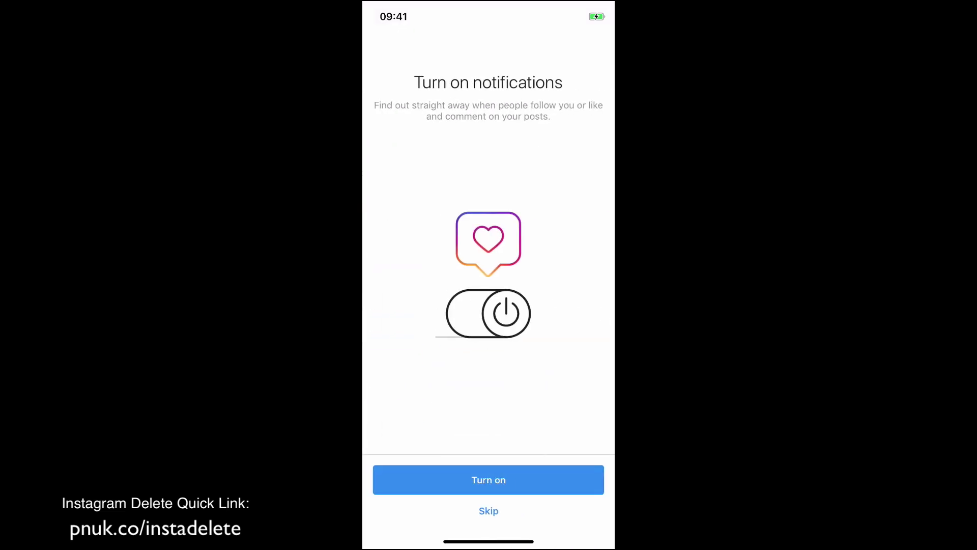
left_click(489, 510)
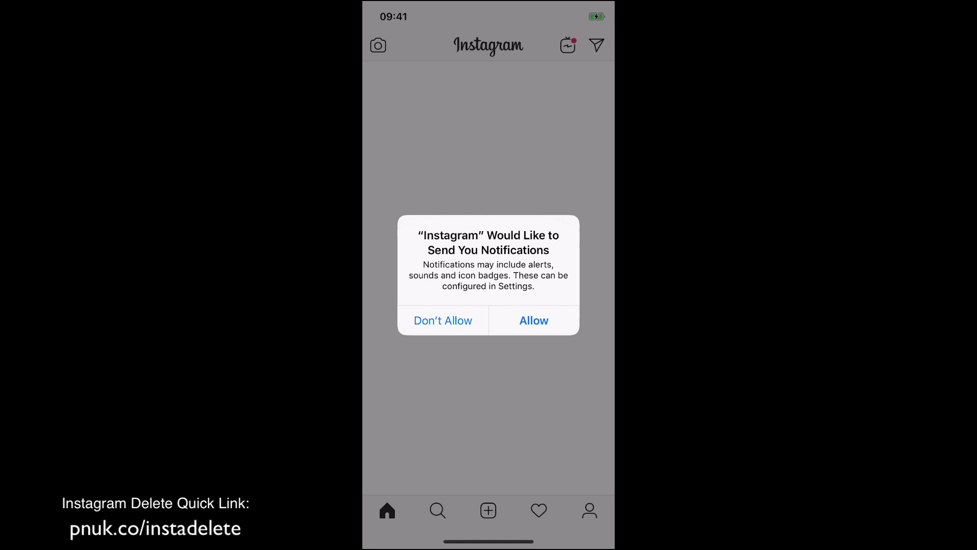
Step: Decline notifications and cancel contact syncing for finding people
left_click(534, 320)
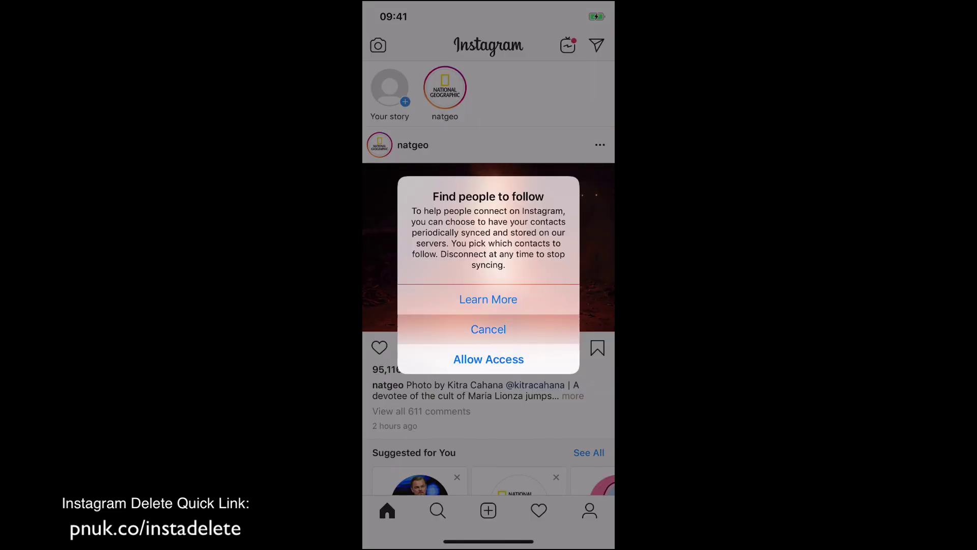
left_click(489, 329)
scroll(489, 306, "down", 5)
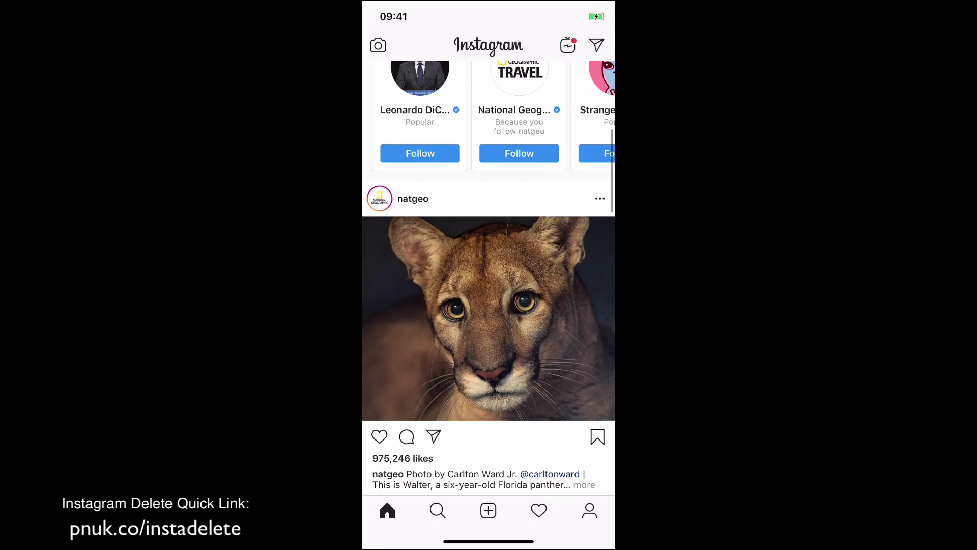
scroll(489, 305, "down", 5)
scroll(489, 305, "up", 10)
scroll(488, 282, "up", 2)
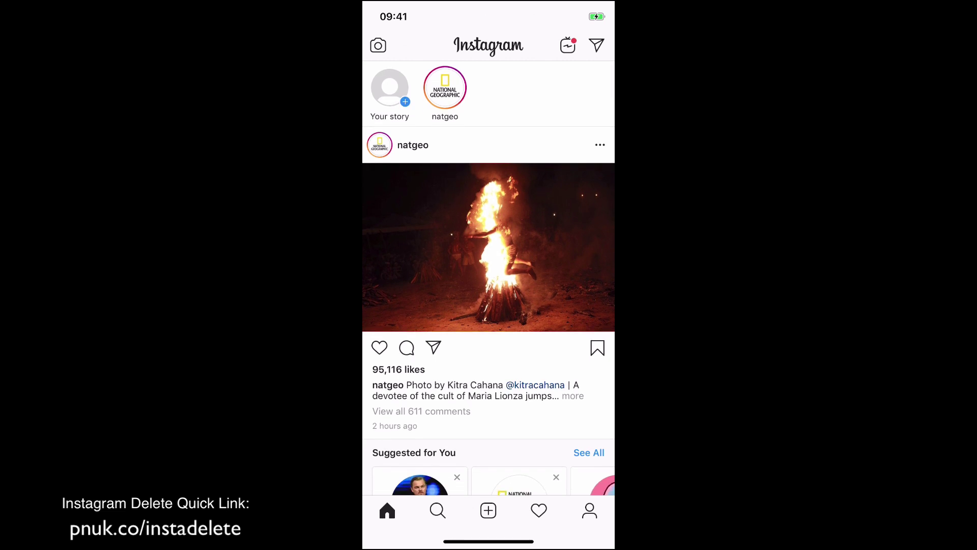
scroll(489, 282, "up", 2)
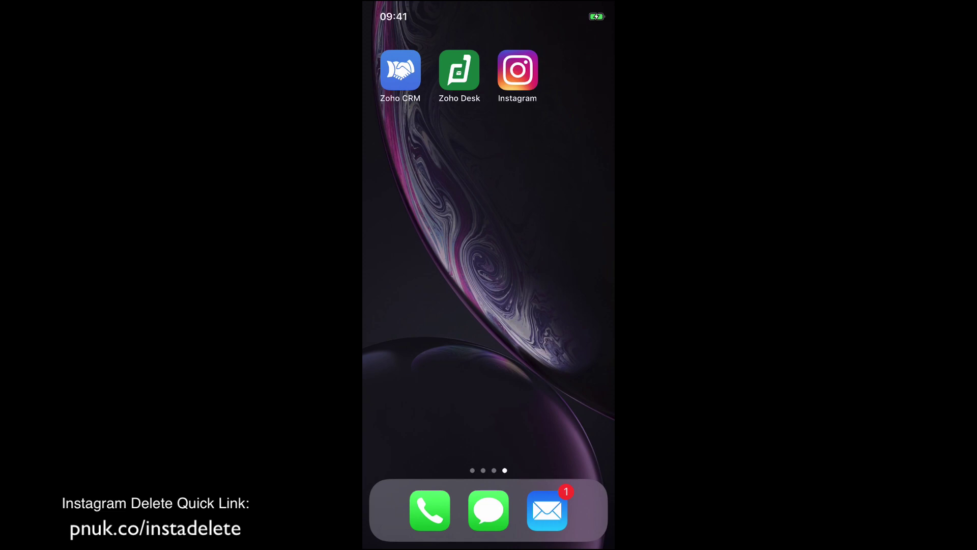
Step: Search Safari for 'how to delete instagram app' and follow the Help Center's Delete Your Account link
left_click_drag(412, 267, 580, 267)
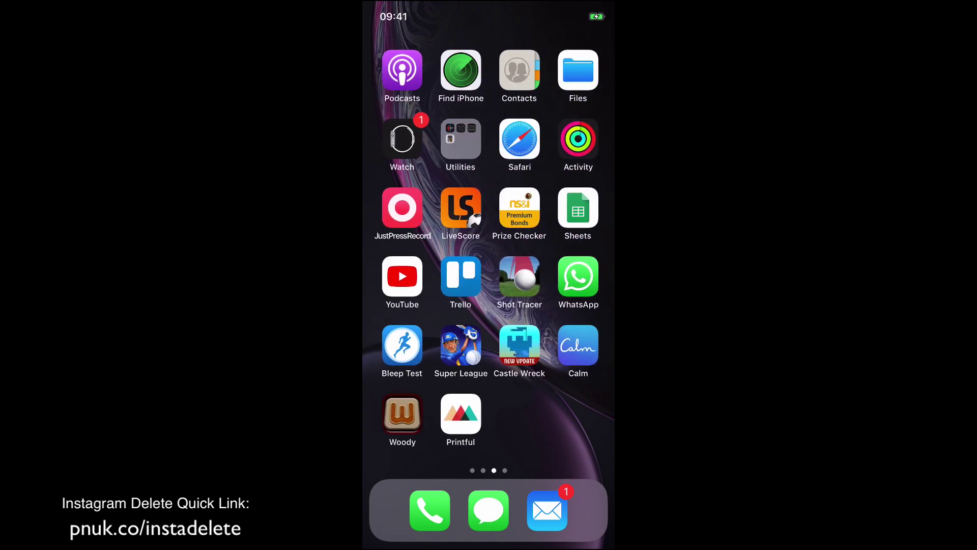
left_click(519, 136)
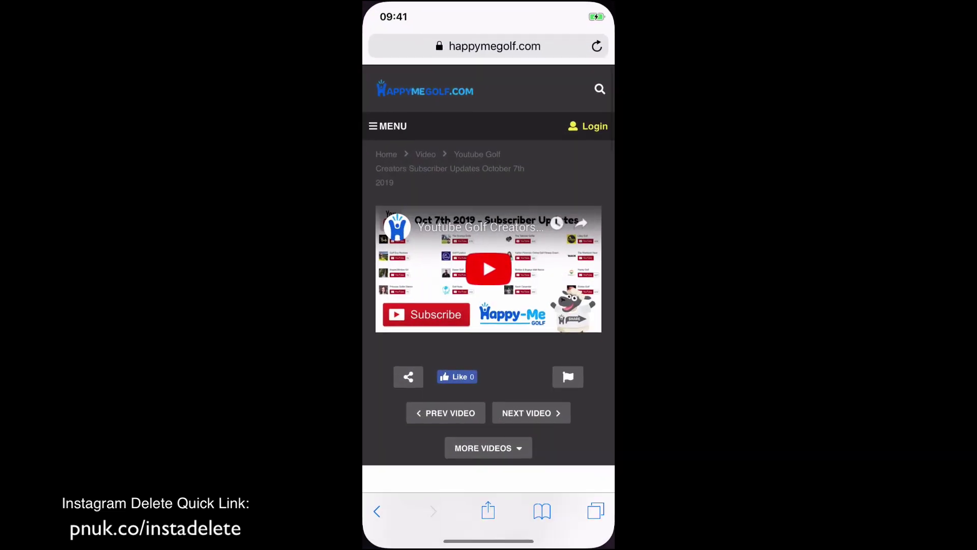
left_click(488, 43)
type("h")
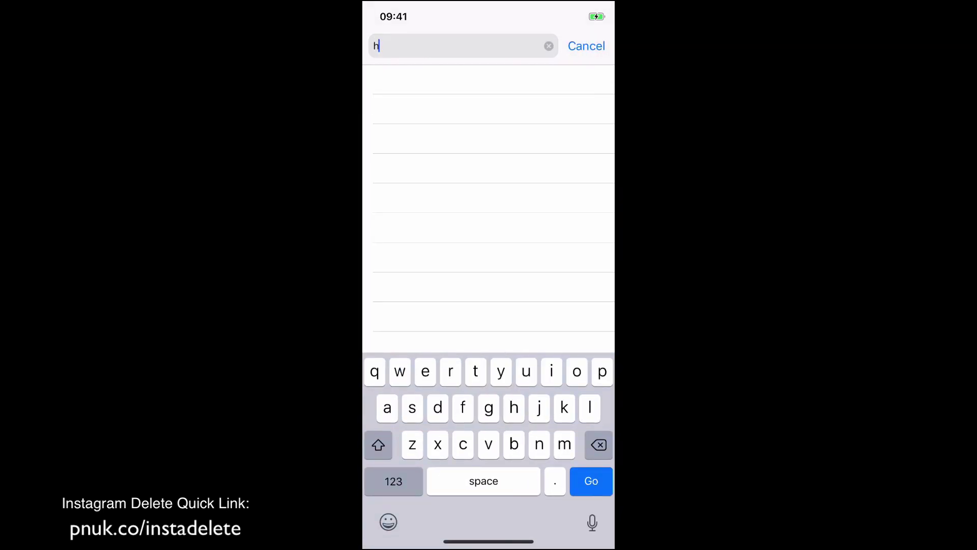
type("ow ")
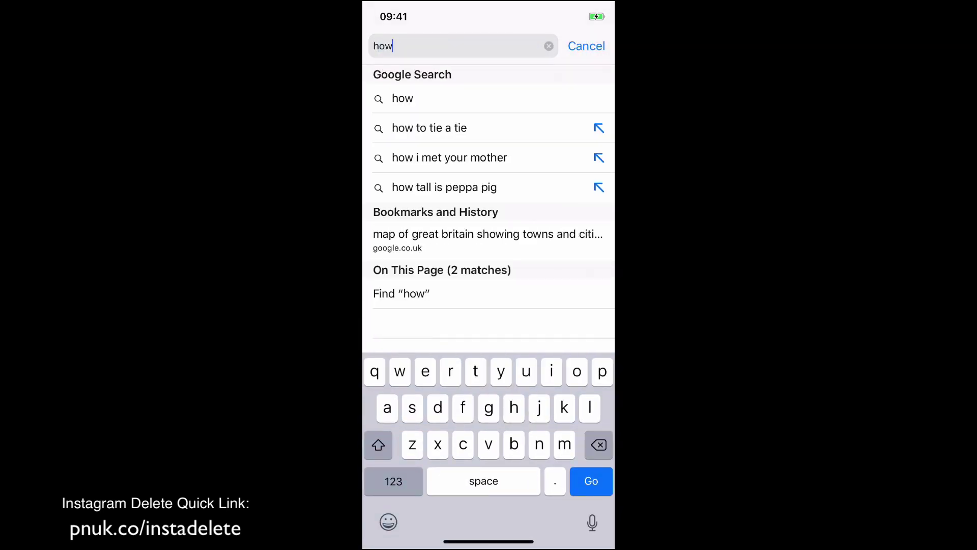
type("to ")
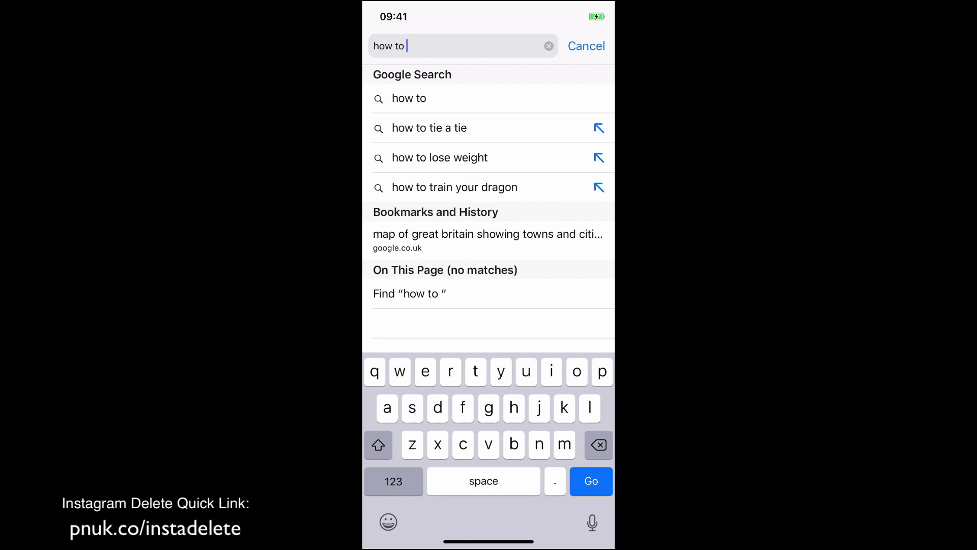
type("delete ")
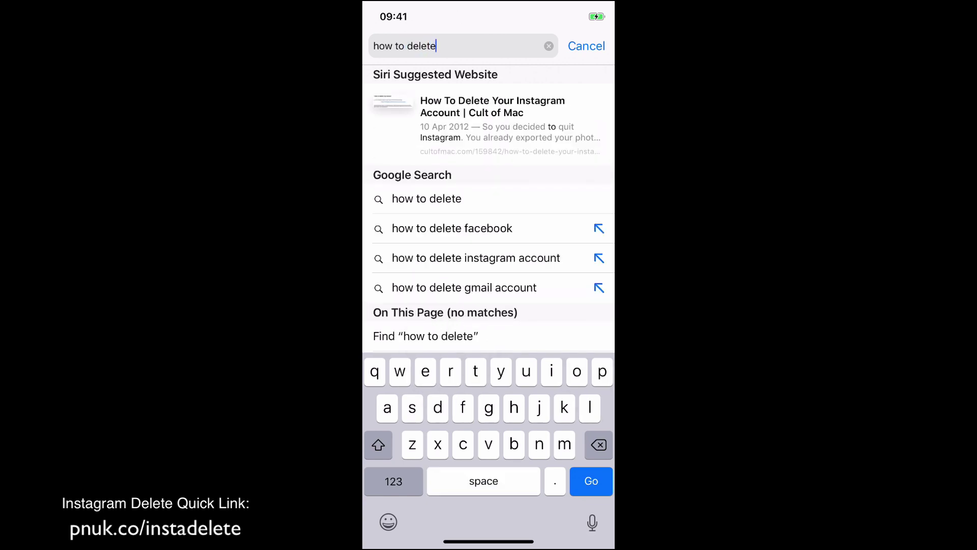
type("in")
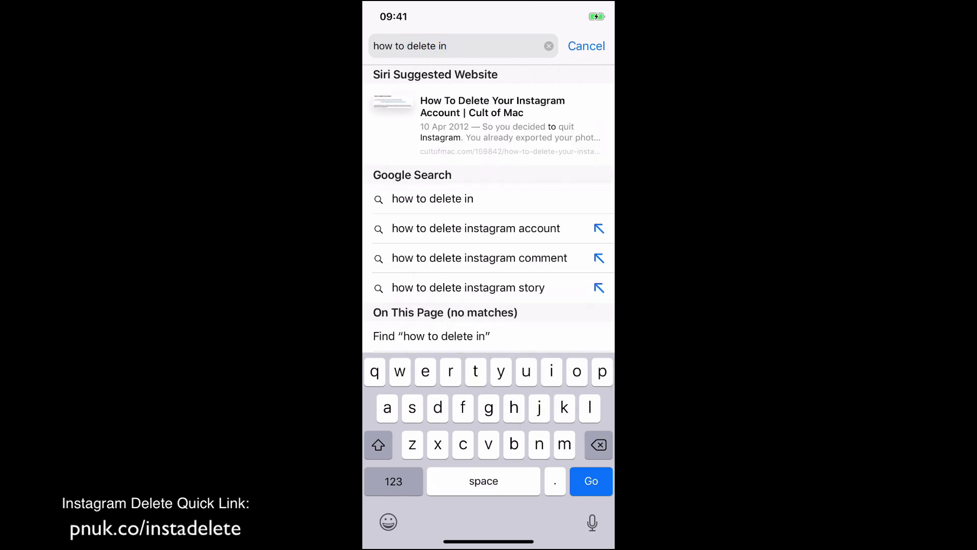
type("s")
type("tagram ")
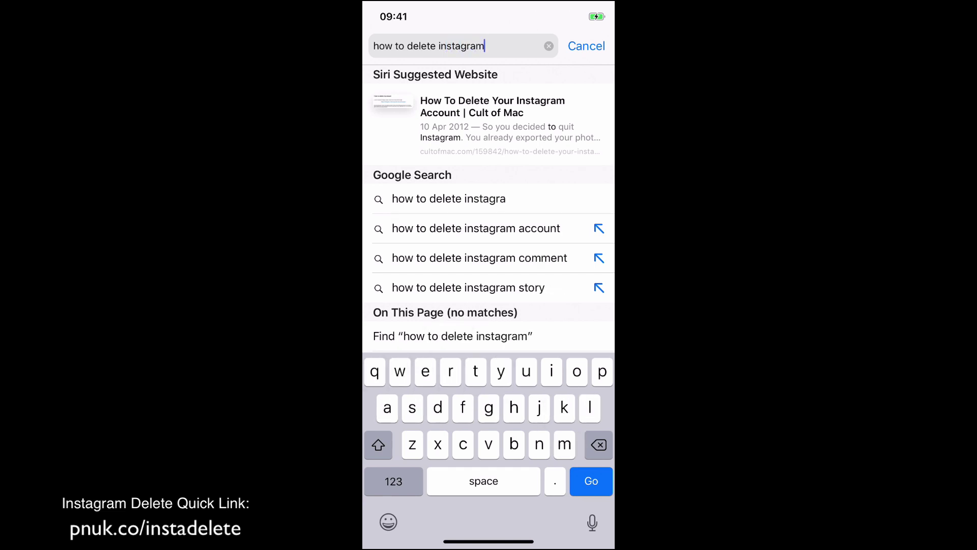
type("app")
key("Return")
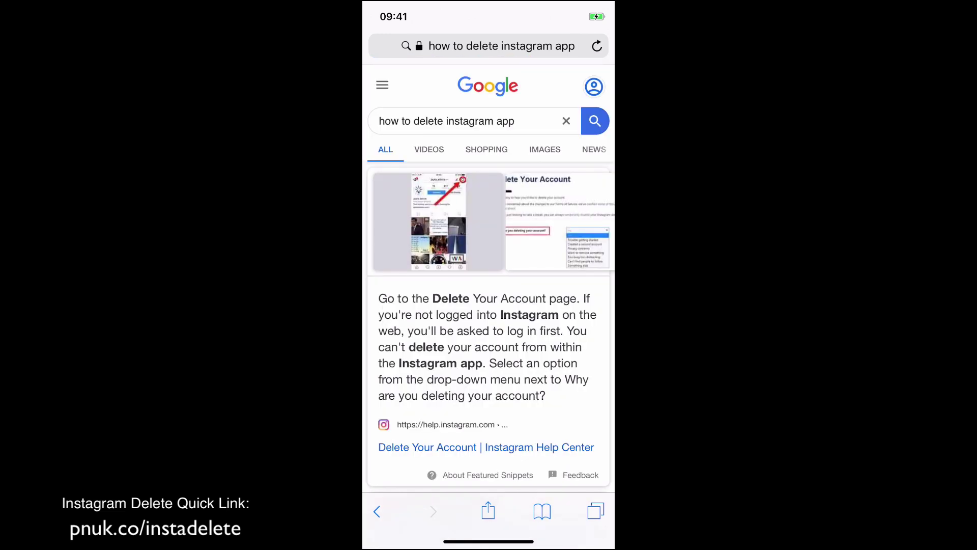
scroll(489, 306, "down", 5)
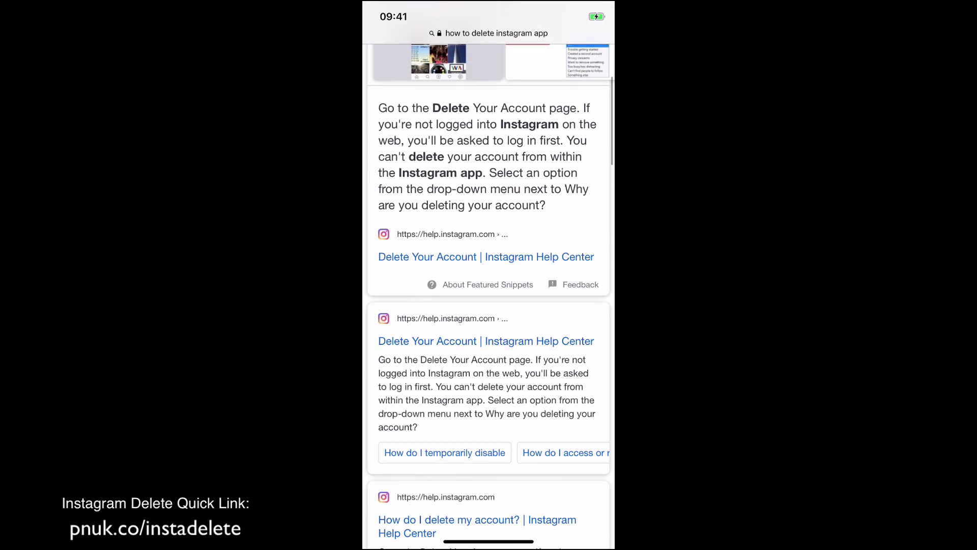
left_click(485, 256)
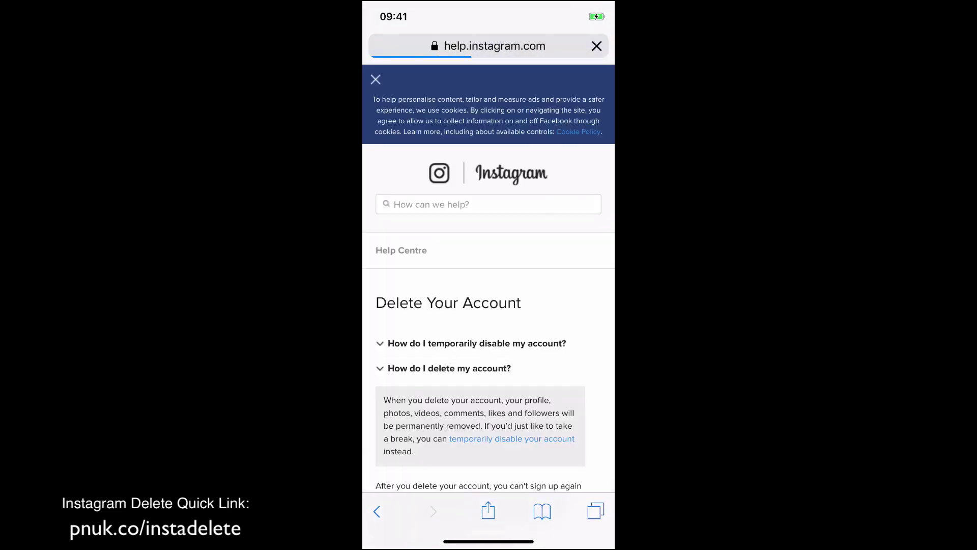
scroll(489, 306, "down", 3)
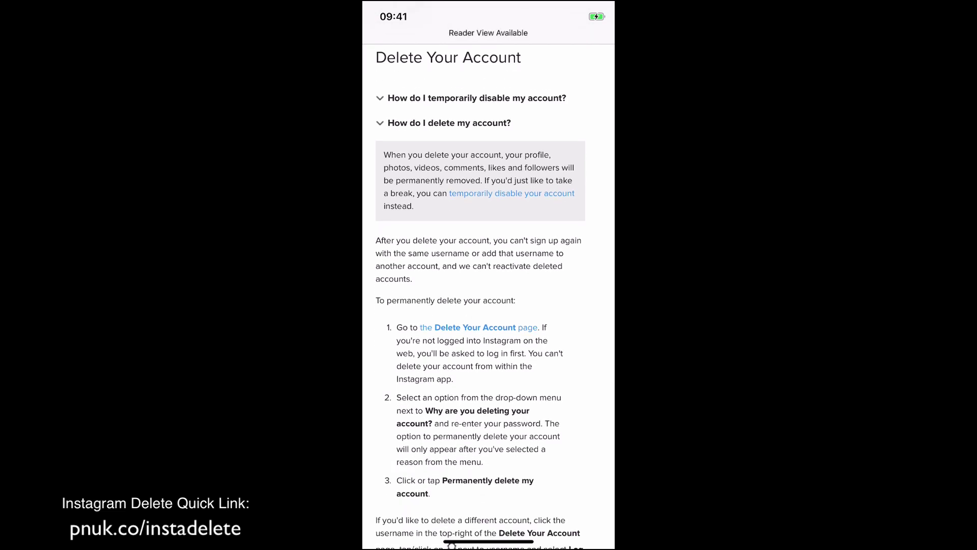
left_click(475, 327)
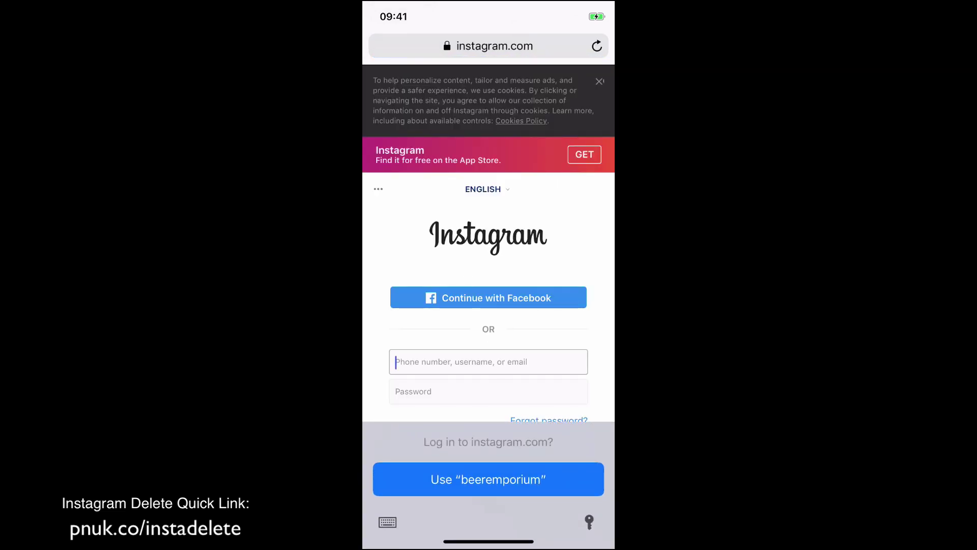
Step: Log in with the second test account's email and password, declining to save the password
left_click(599, 81)
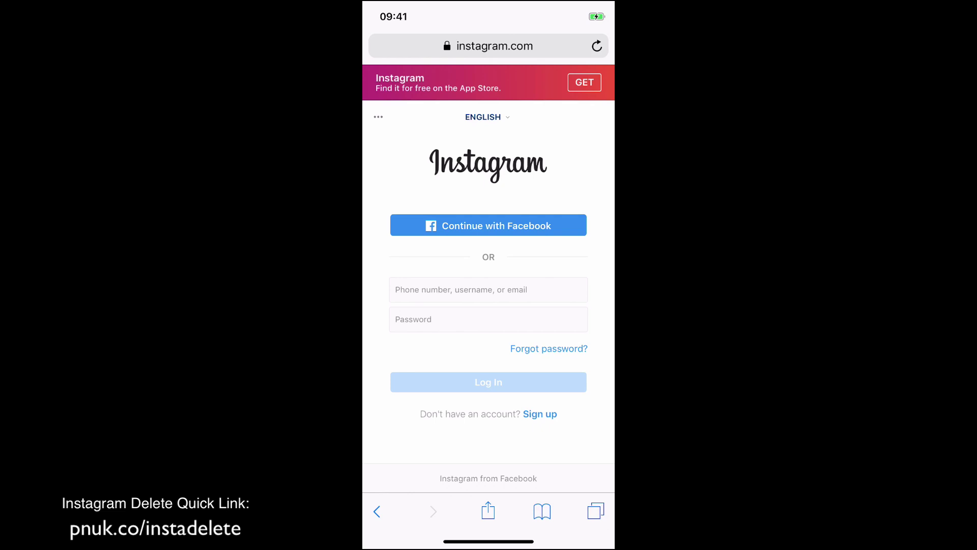
left_click(488, 290)
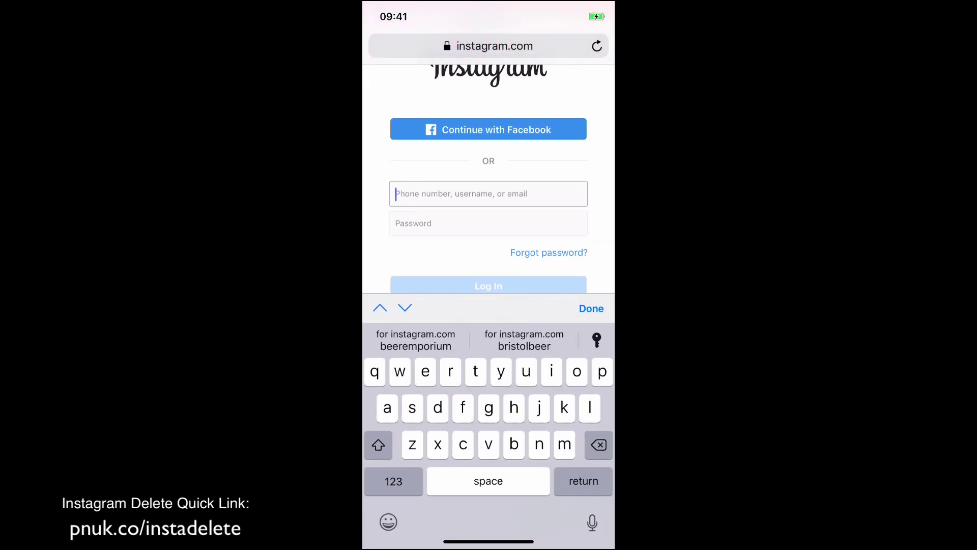
type("p")
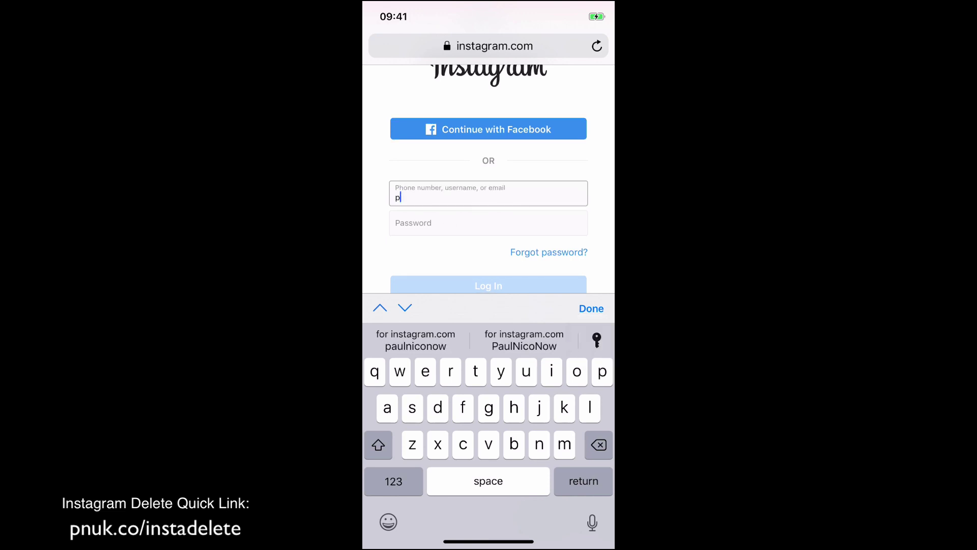
key("BackSpace")
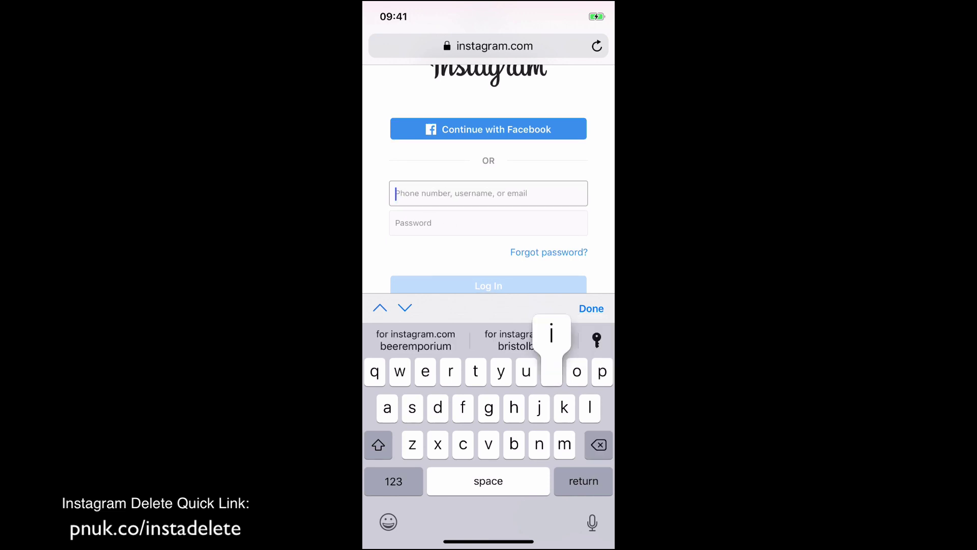
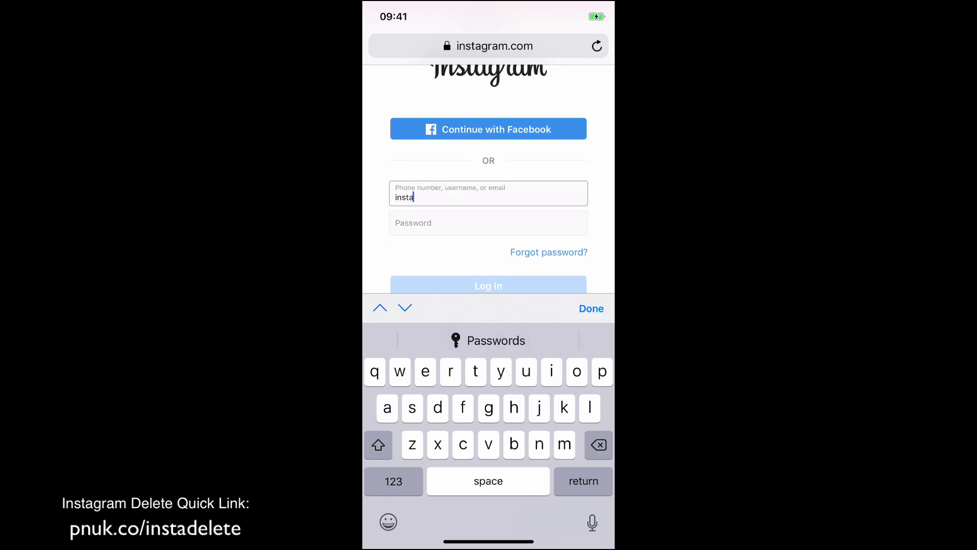
left_click(394, 480)
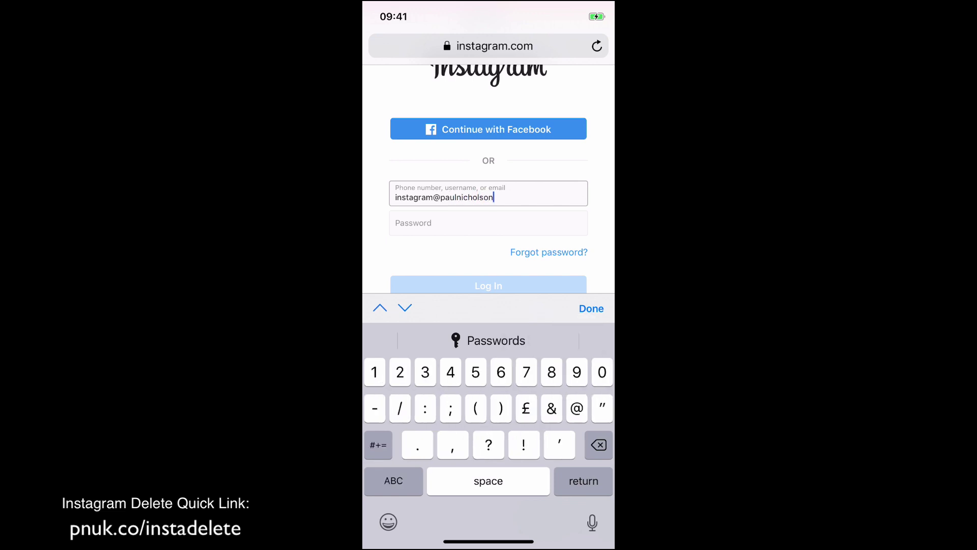
left_click(393, 479)
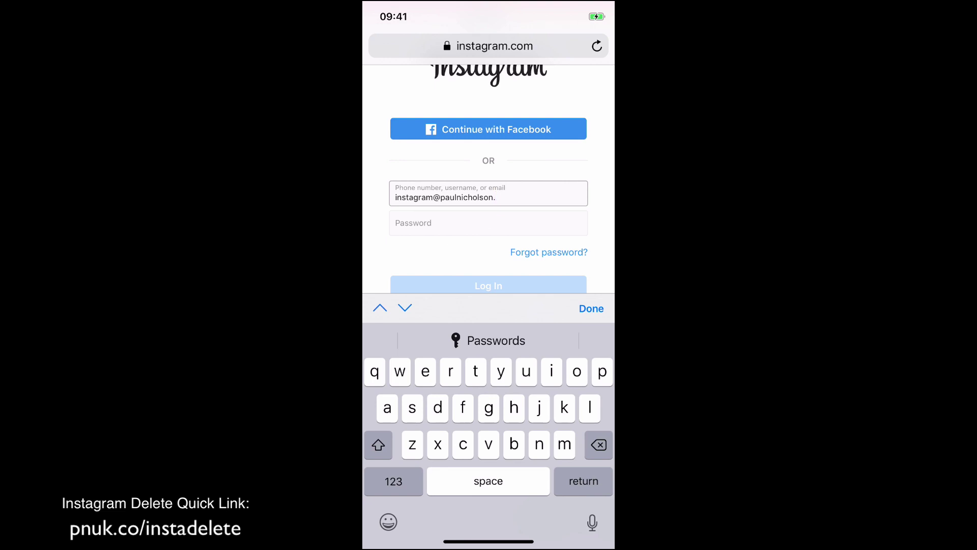
key("Tab")
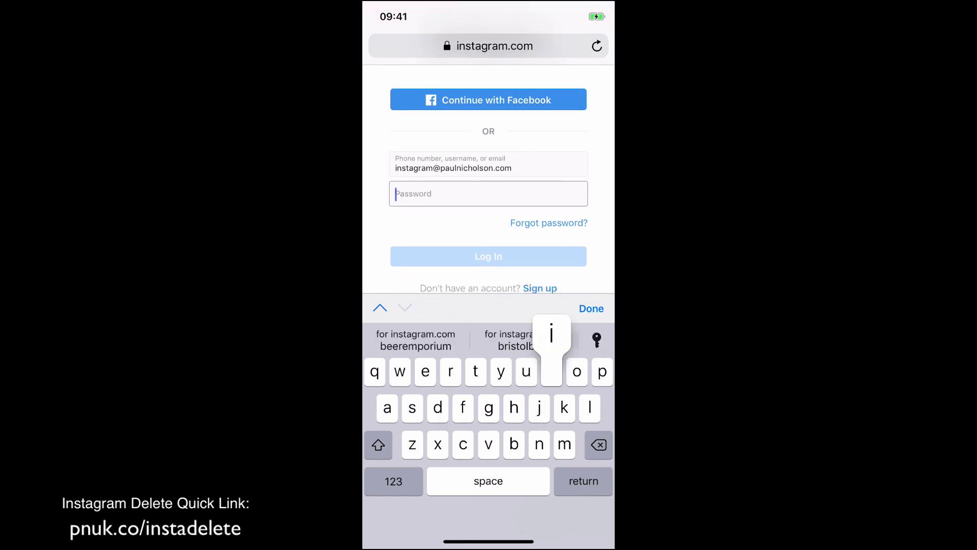
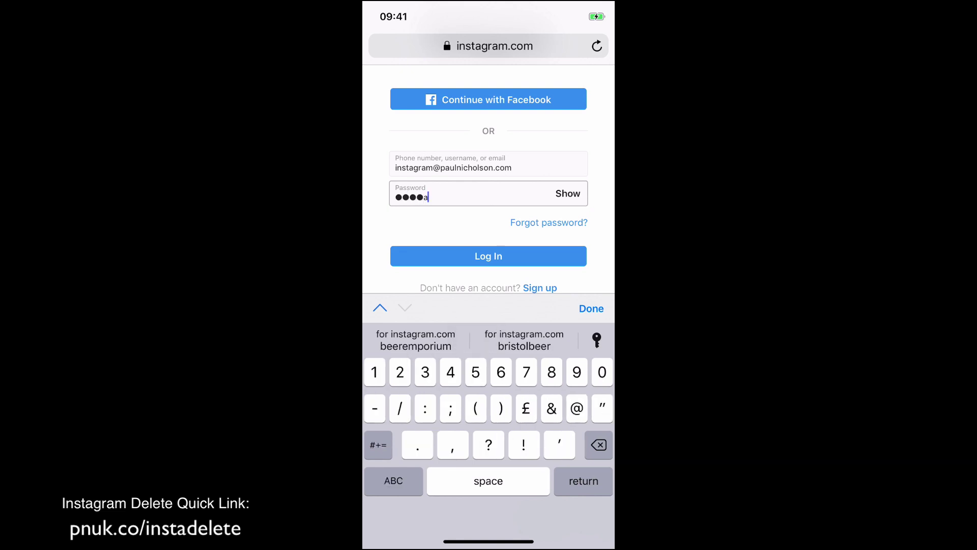
key("Return")
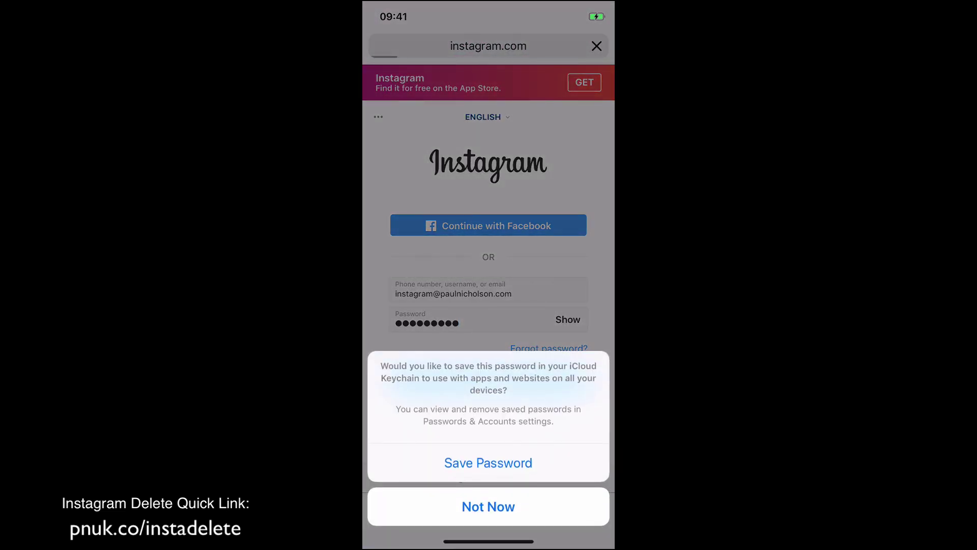
left_click(488, 506)
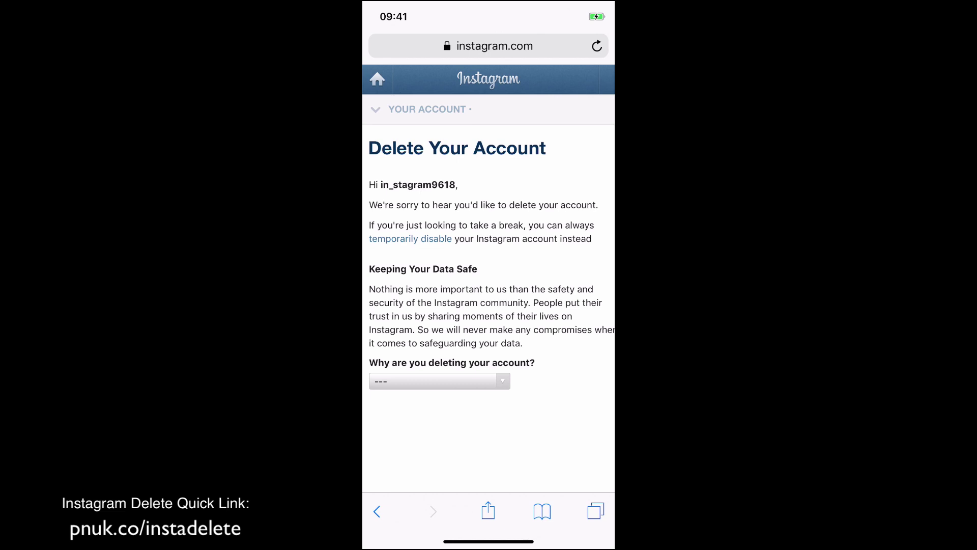
Step: Pick 'Something else' in the 'Why are you deleting your account?' dropdown
left_click(439, 380)
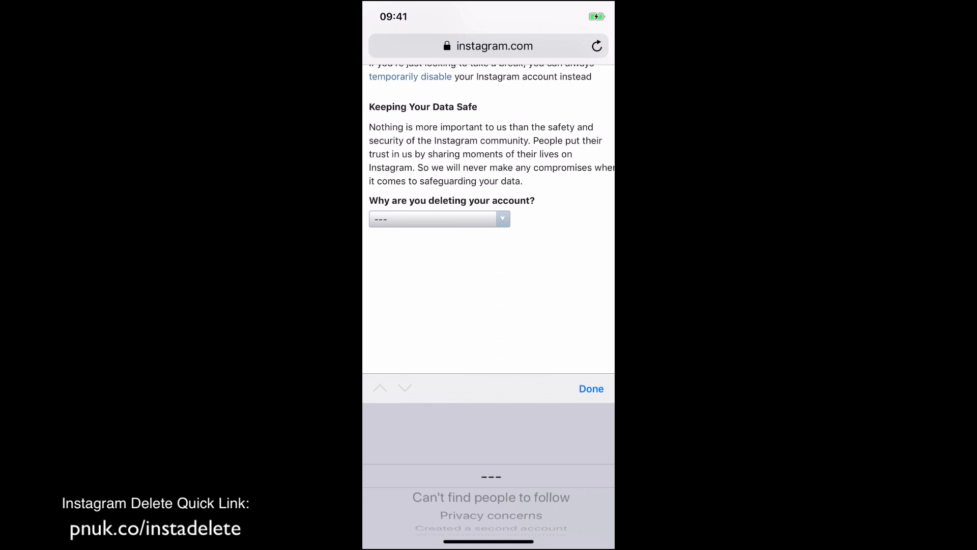
scroll(489, 476, "down", 3)
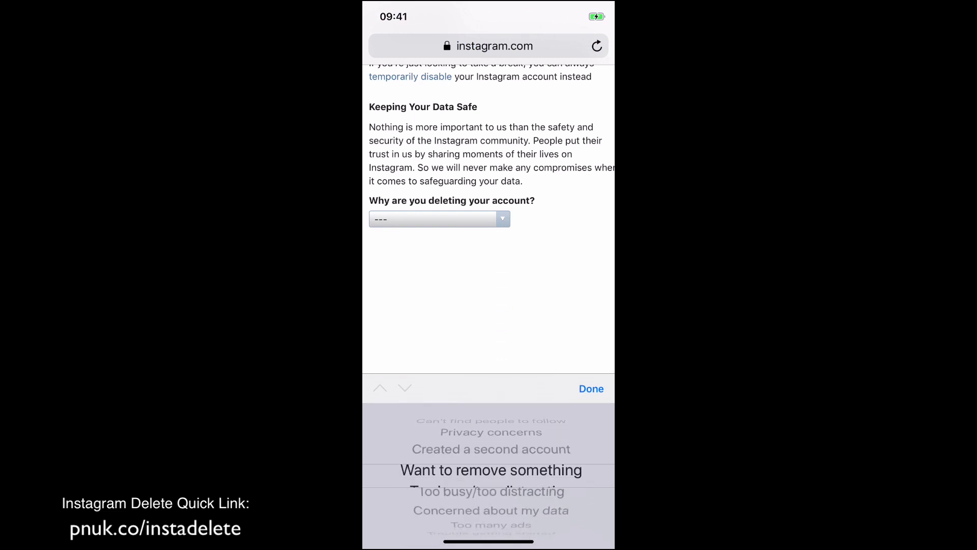
scroll(489, 475, "up", 2)
scroll(489, 476, "down", 5)
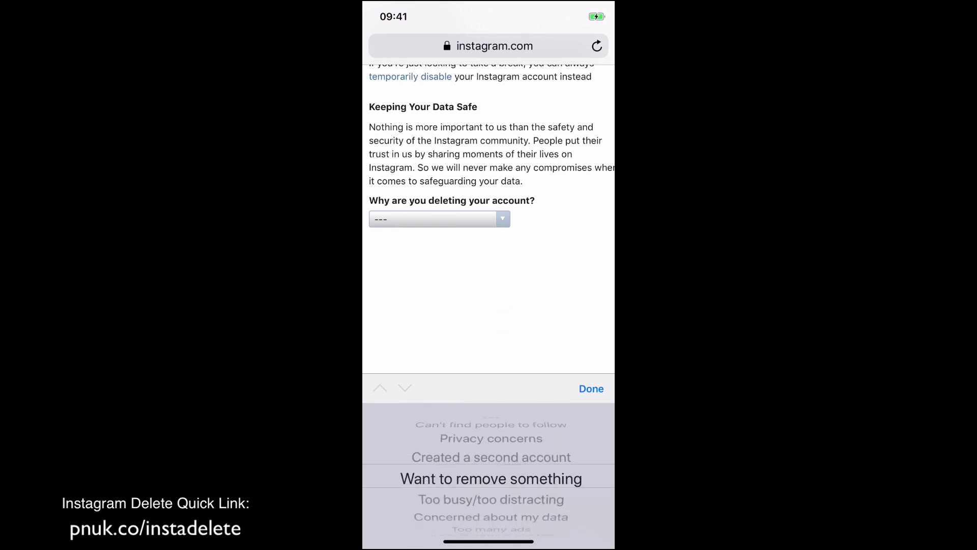
scroll(489, 476, "down", 3)
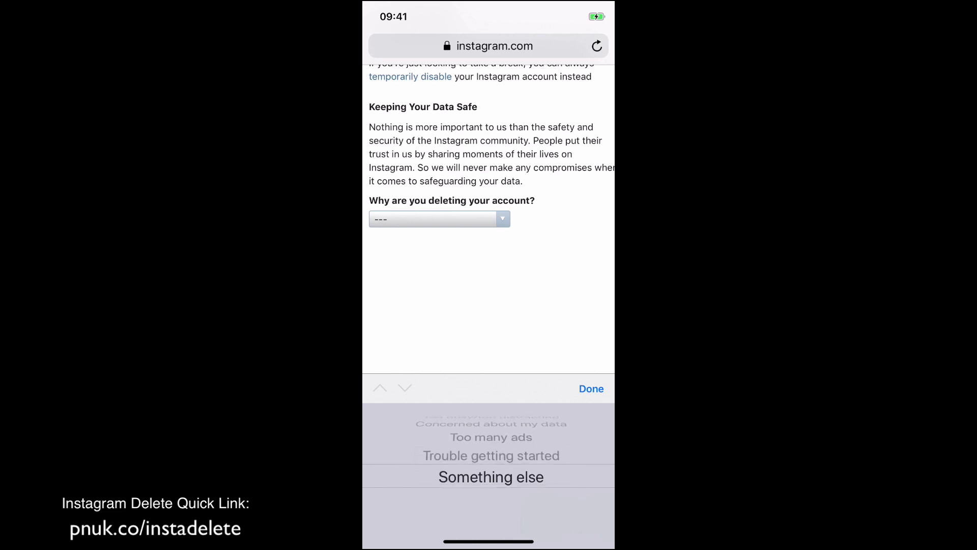
scroll(488, 473, "up", 5)
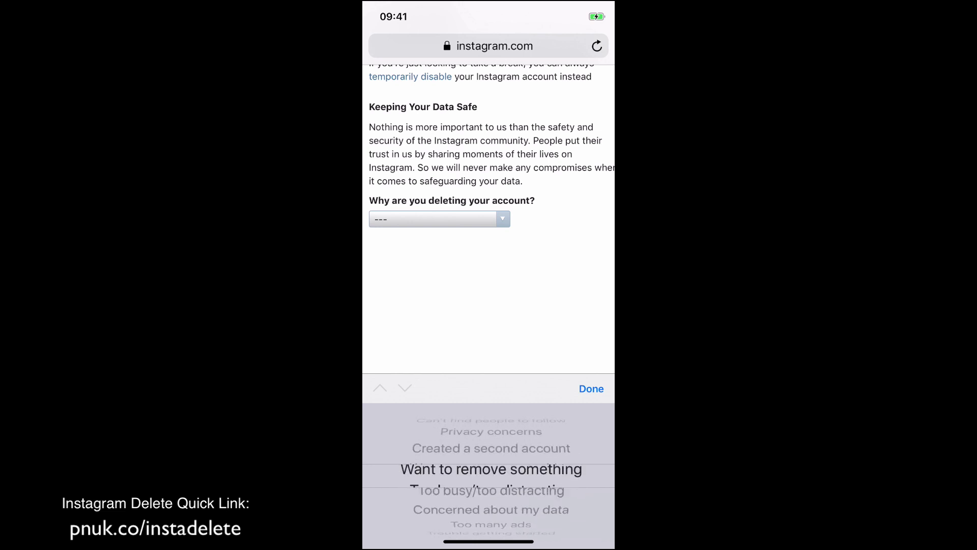
scroll(489, 473, "up", 1)
scroll(489, 473, "down", 6)
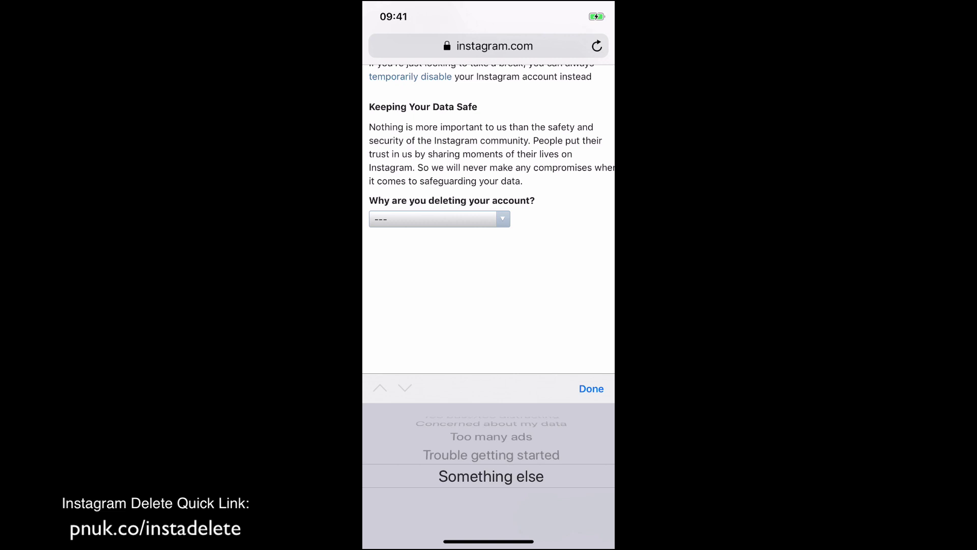
left_click(590, 388)
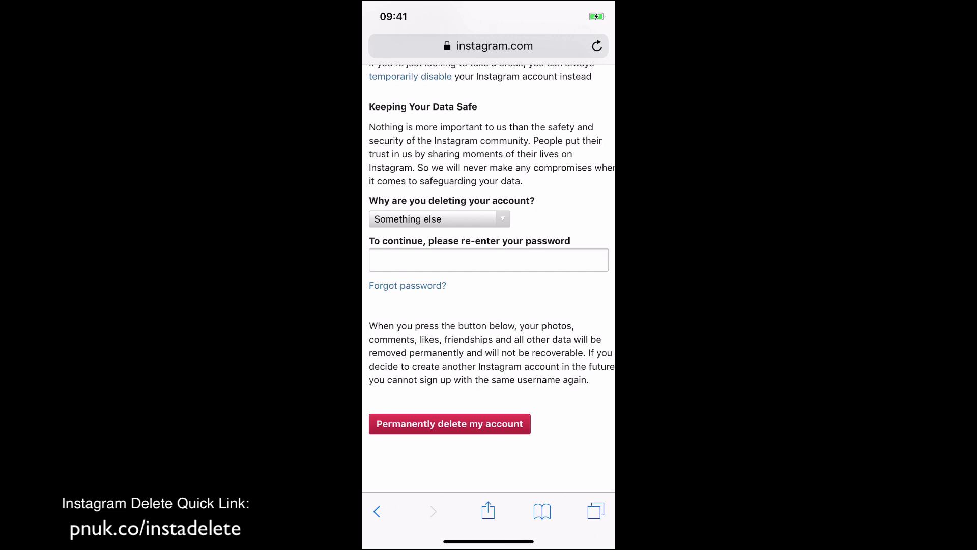
Step: Re-enter the password, choose 'Permanently delete my account' and confirm with OK
left_click(489, 260)
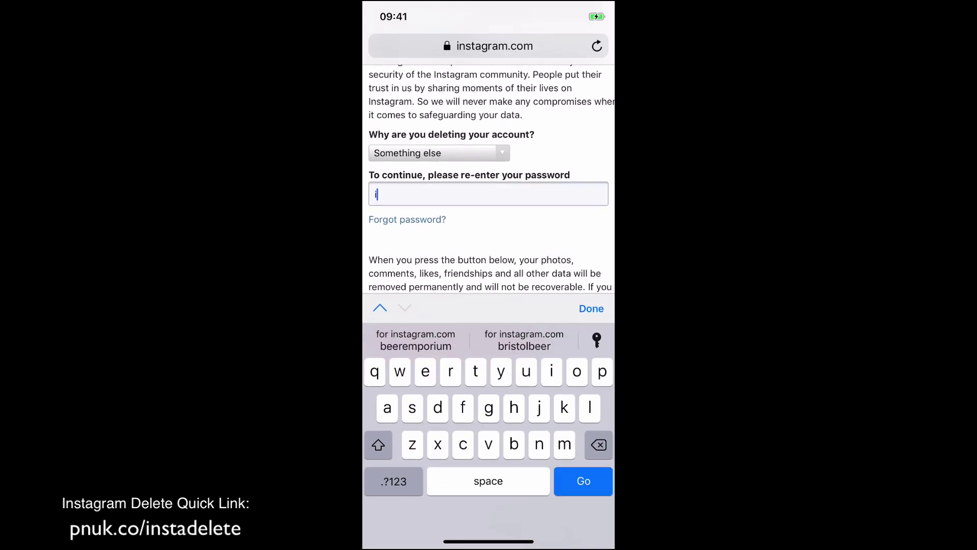
left_click(394, 481)
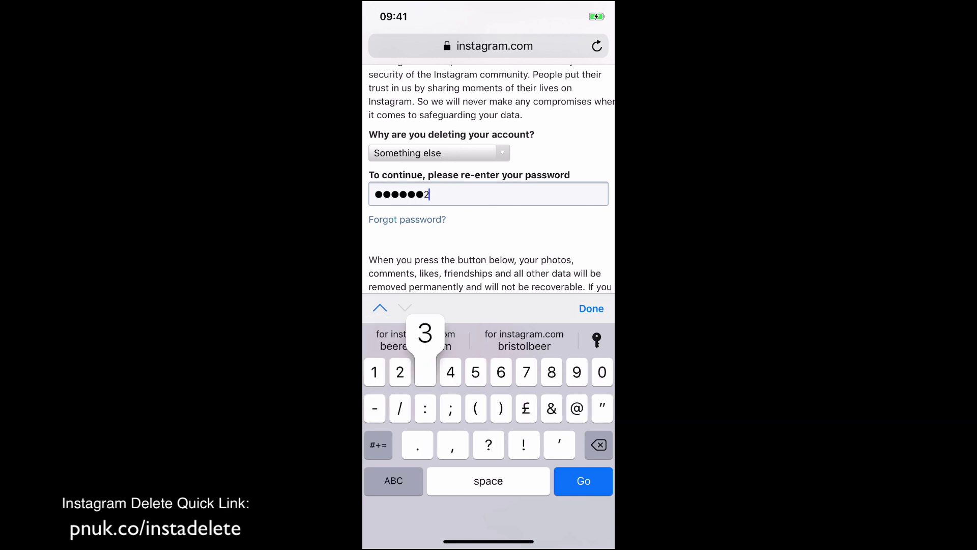
left_click(590, 308)
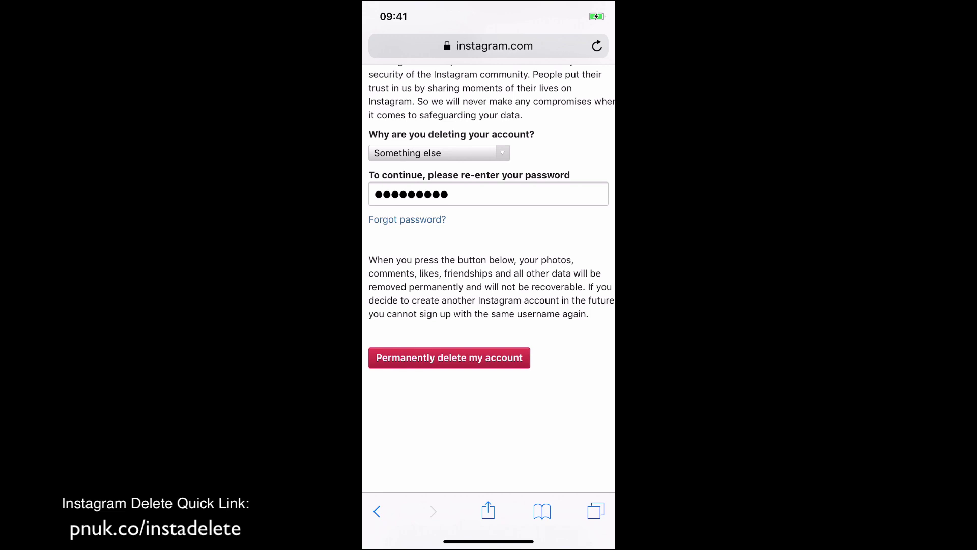
left_click(450, 358)
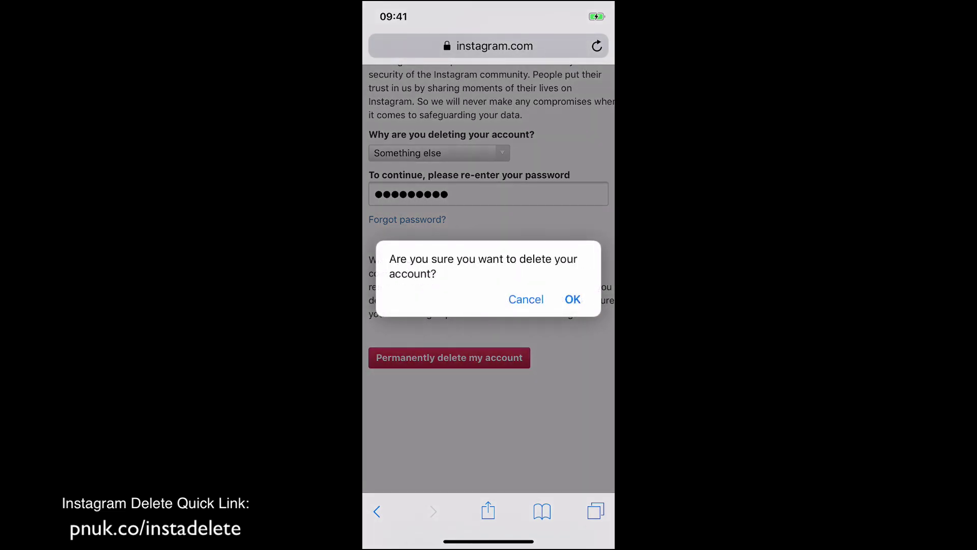
left_click(573, 299)
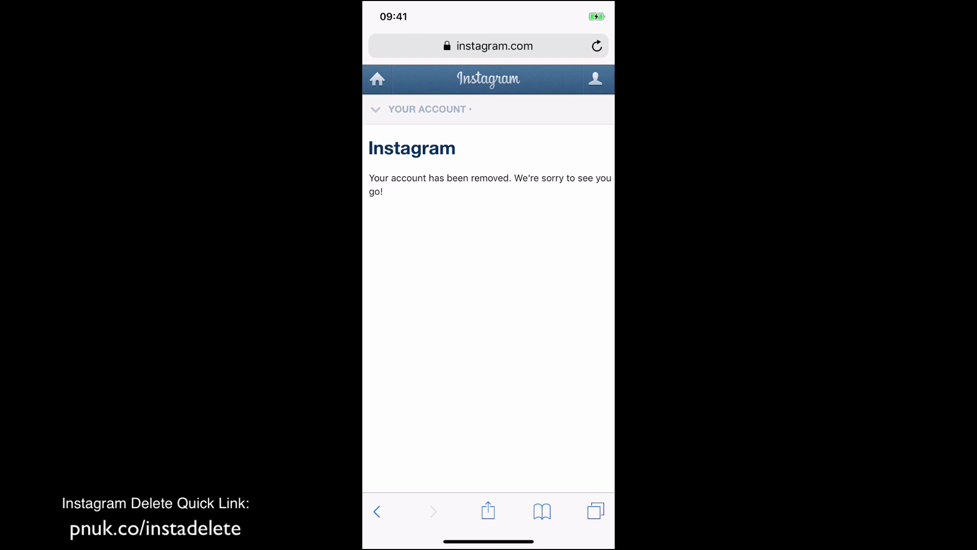
Step: Return to the home screen, swipe to the last page, and launch Instagram
left_click_drag(489, 541, 489, 306)
left_click_drag(565, 306, 412, 306)
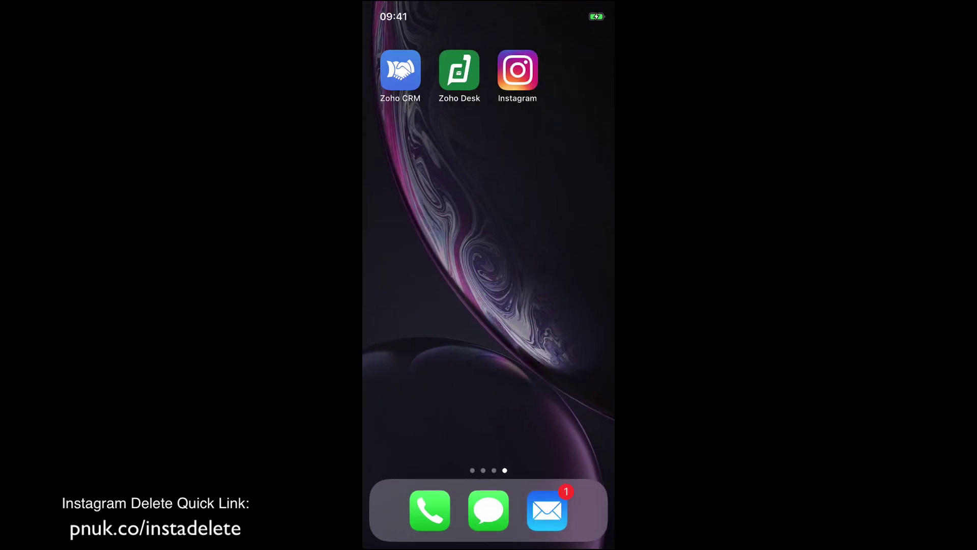
left_click(517, 70)
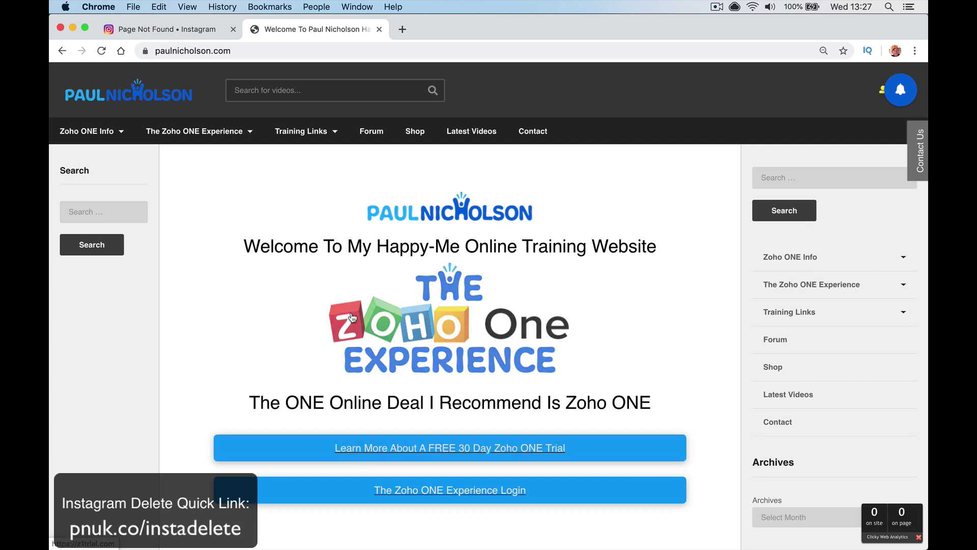
Step: Open the Forum page from the site's navigation bar
left_click(366, 144)
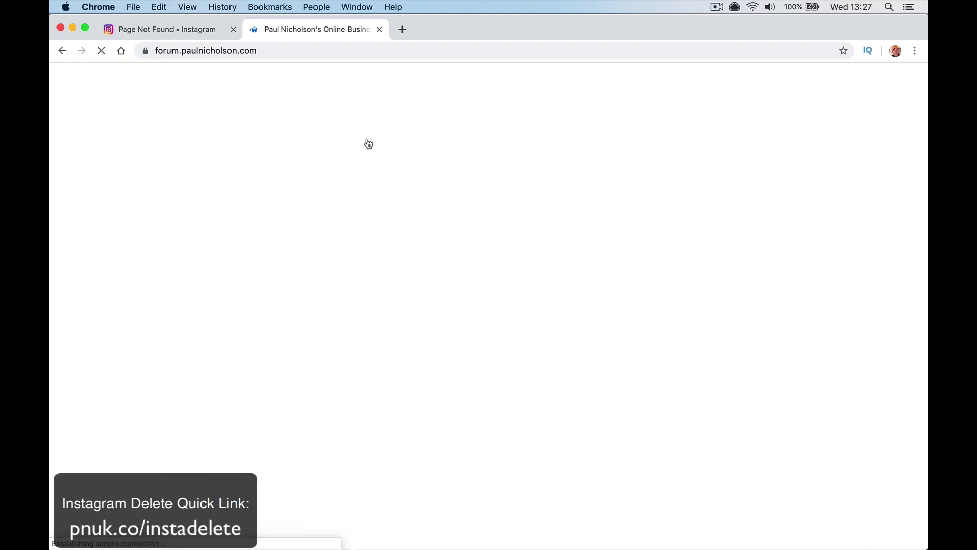